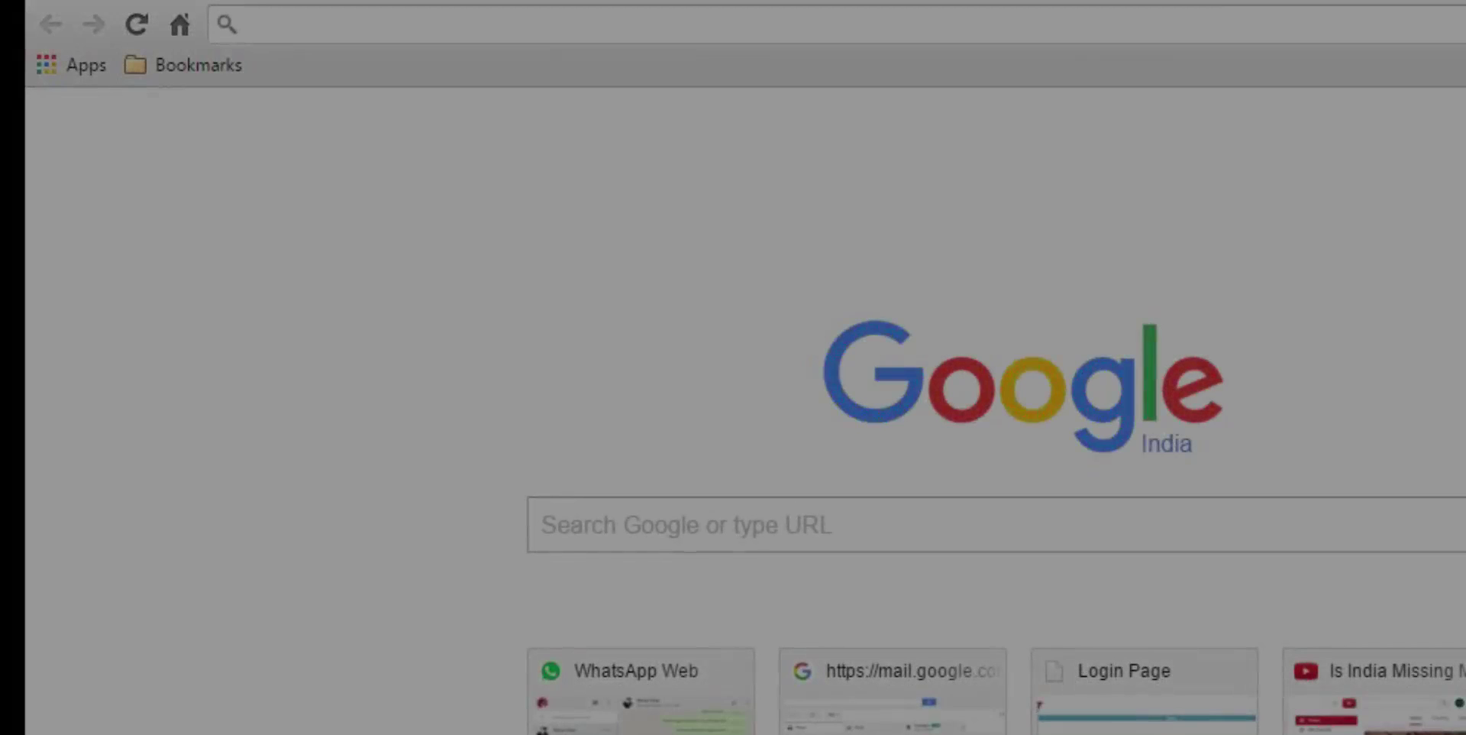
Go to equation.com and open Programming Tools' Fortran, C and C++ for Windows page
text(equatio)
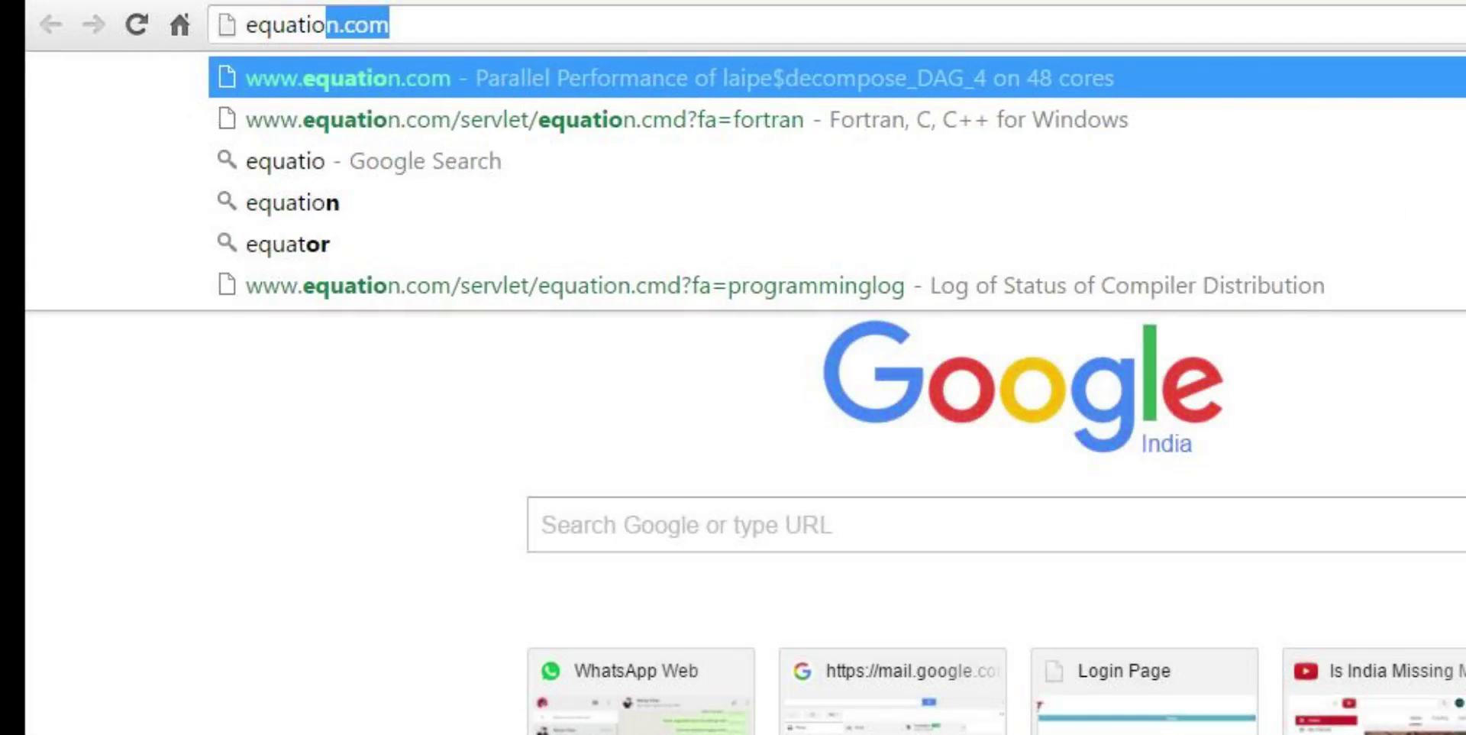
text(n)
key(Return)
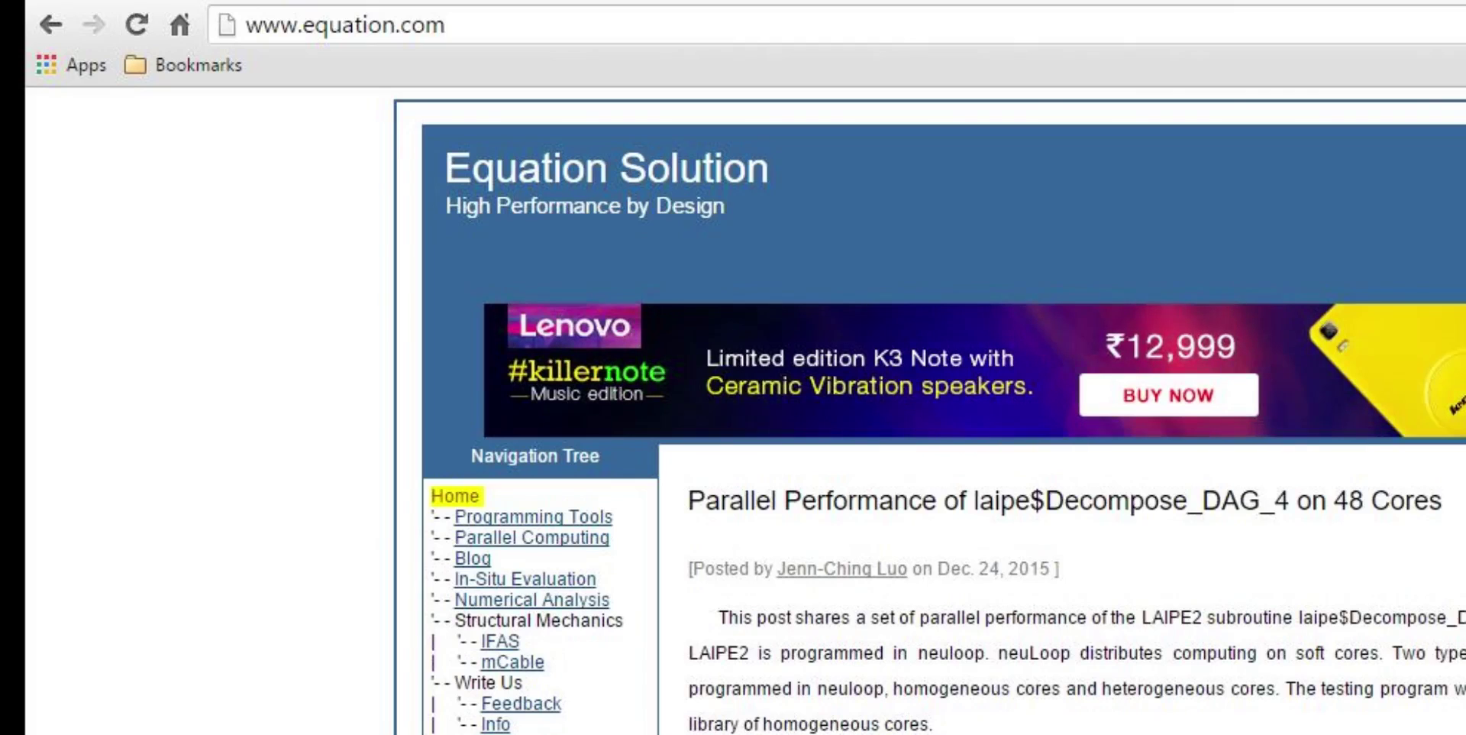
click(527, 517)
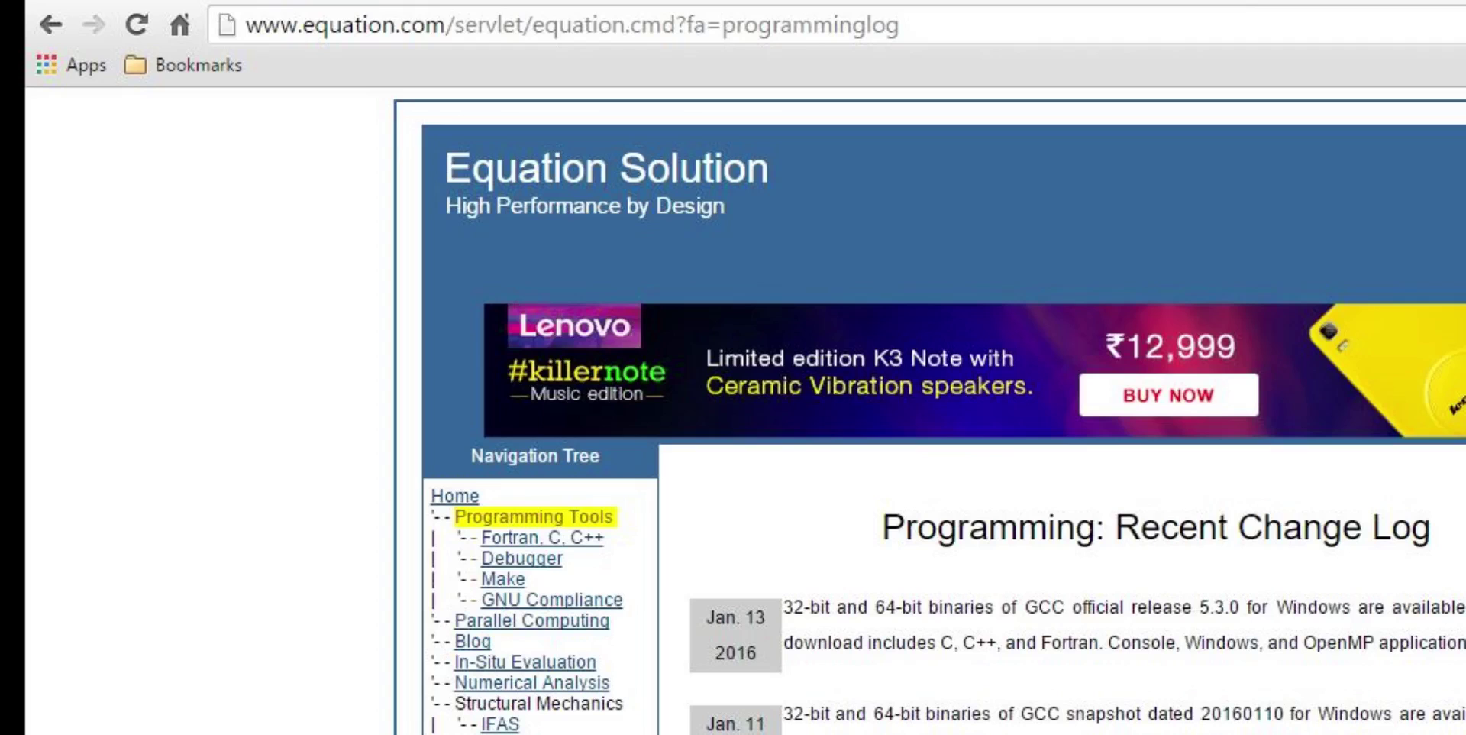
click(547, 538)
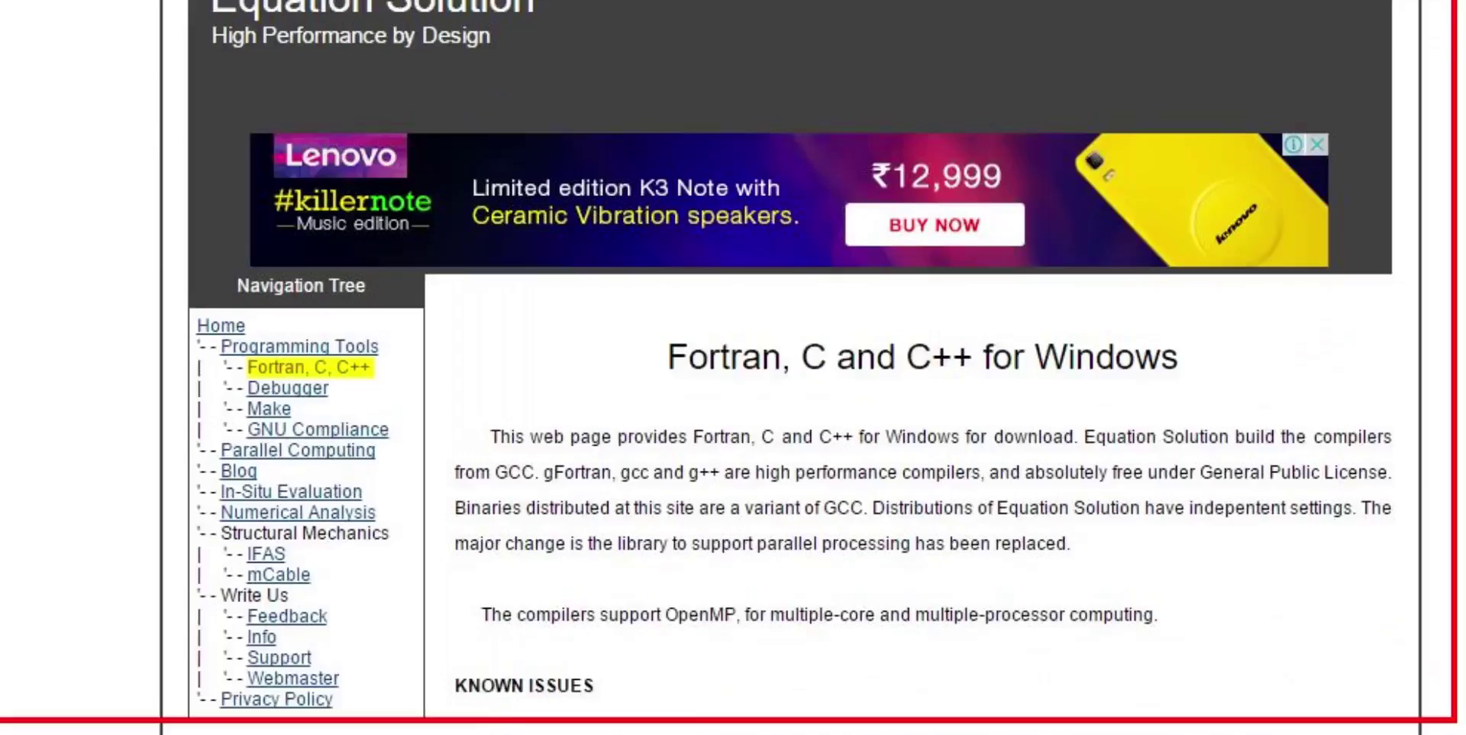
Scroll to the Official Releases table listing gcc 4.6.4 through 5.3.0 executables
scroll(734, 367, down, 3)
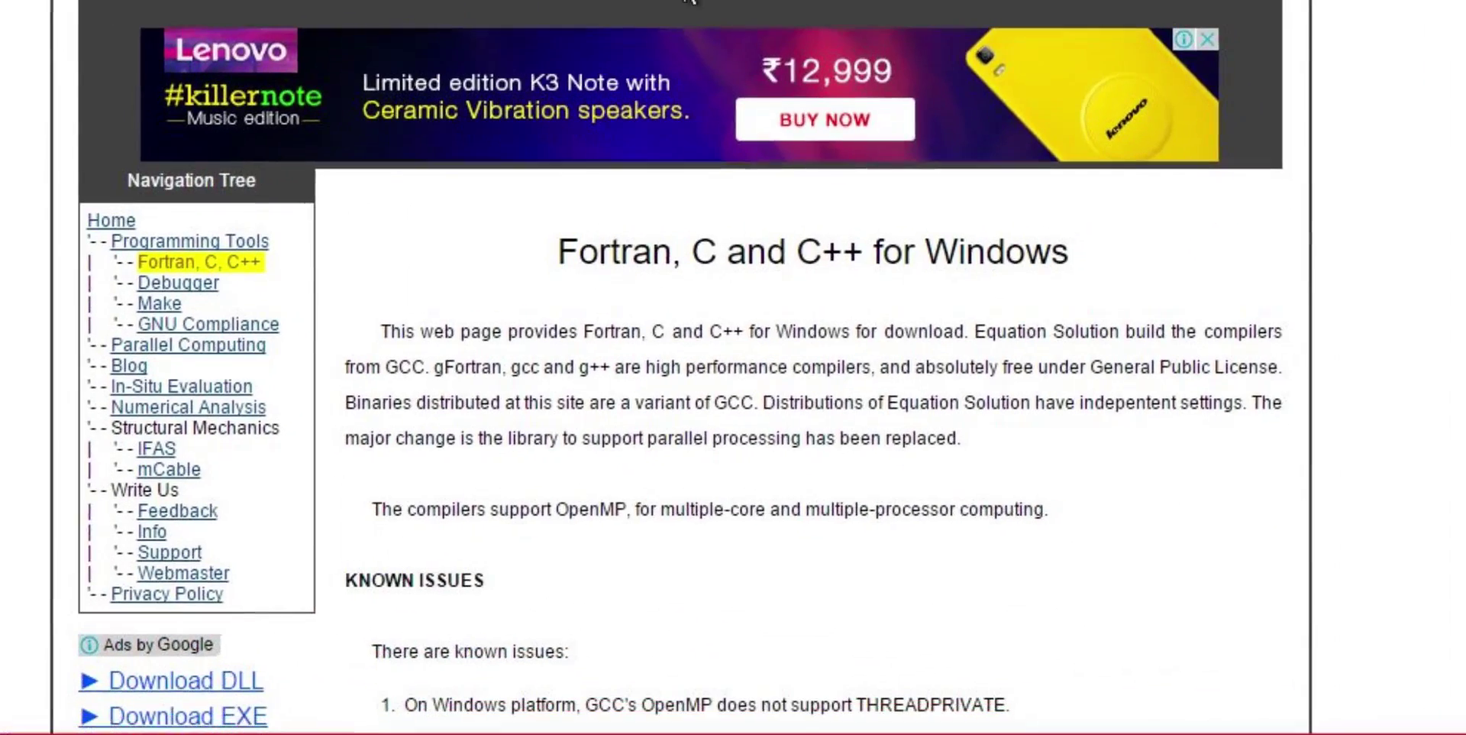
scroll(733, 367, down, 5)
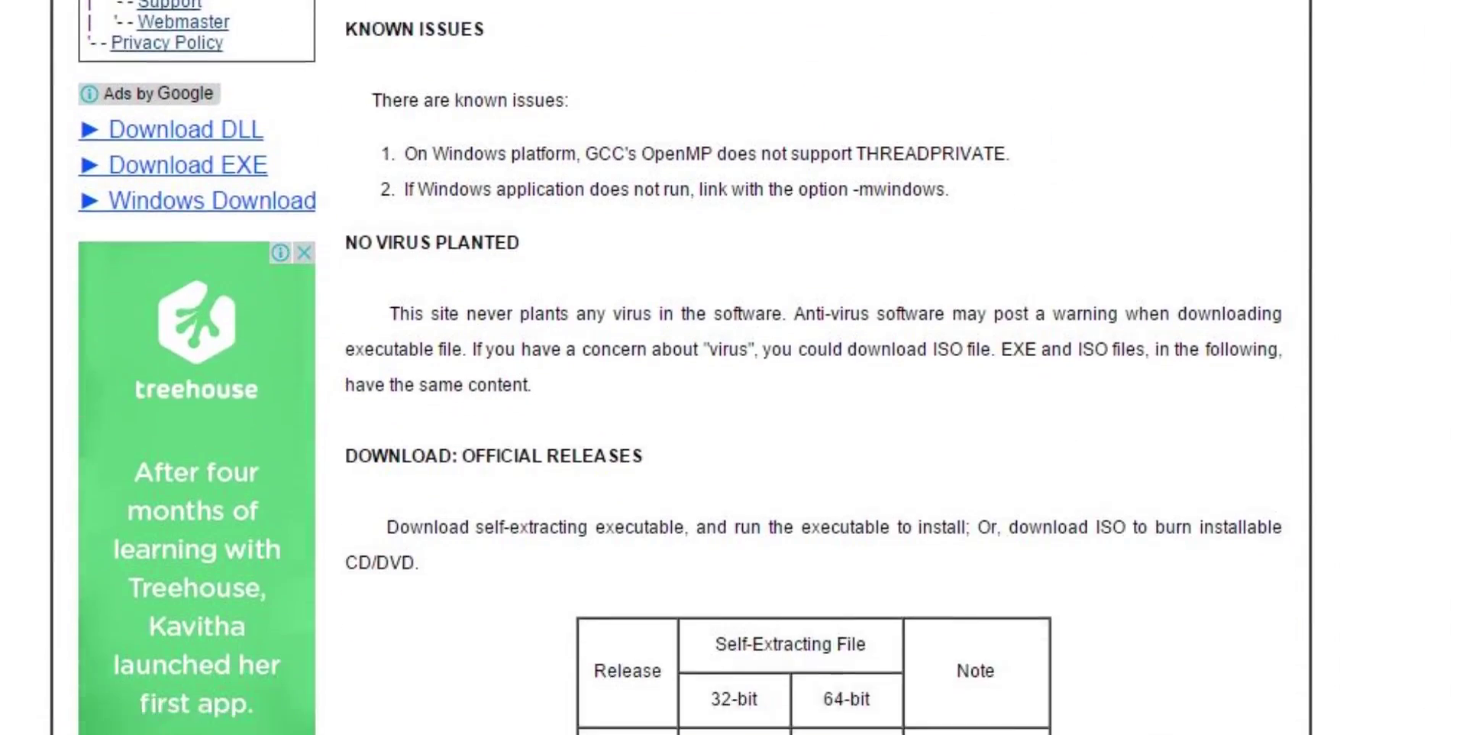
scroll(733, 367, down, 3)
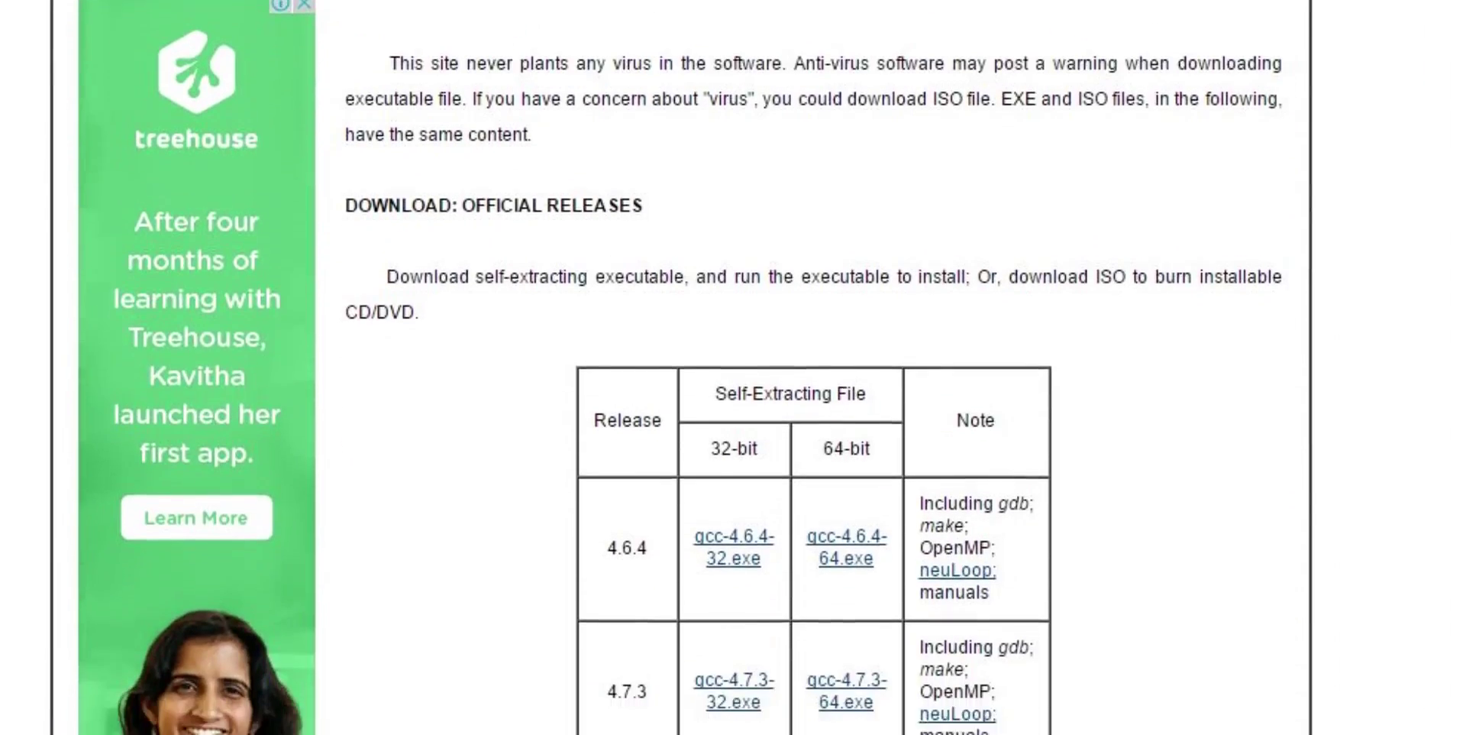
scroll(733, 367, down, 3)
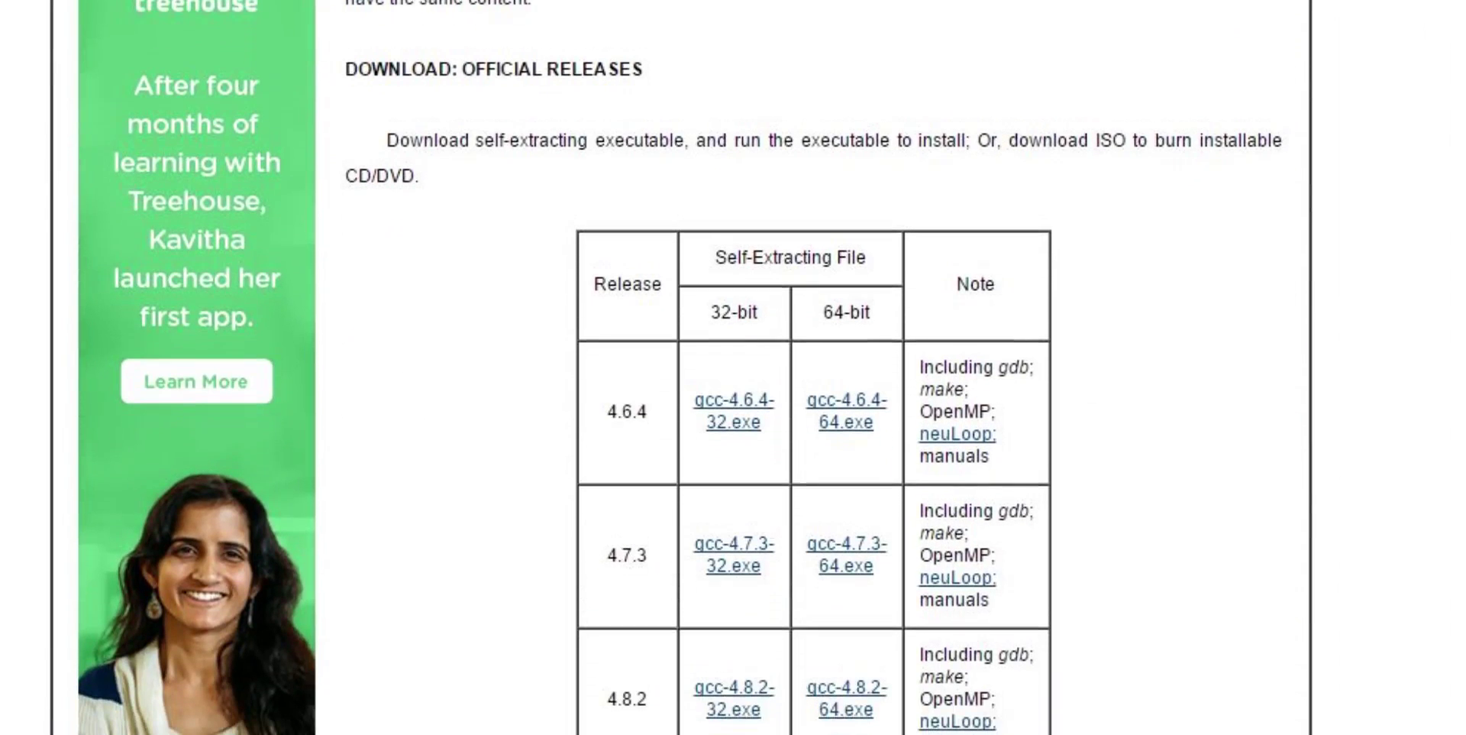
scroll(813, 367, down, 3)
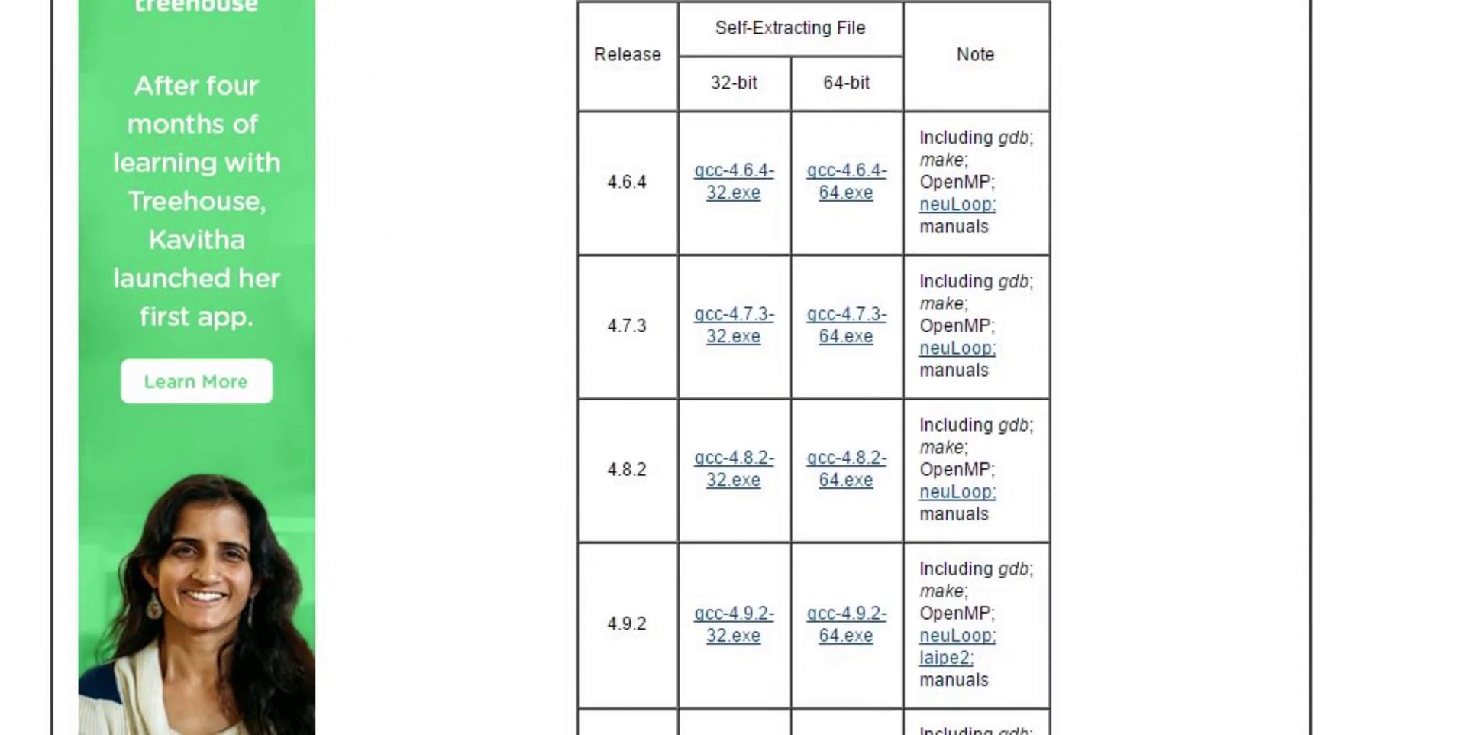
scroll(814, 367, down, 3)
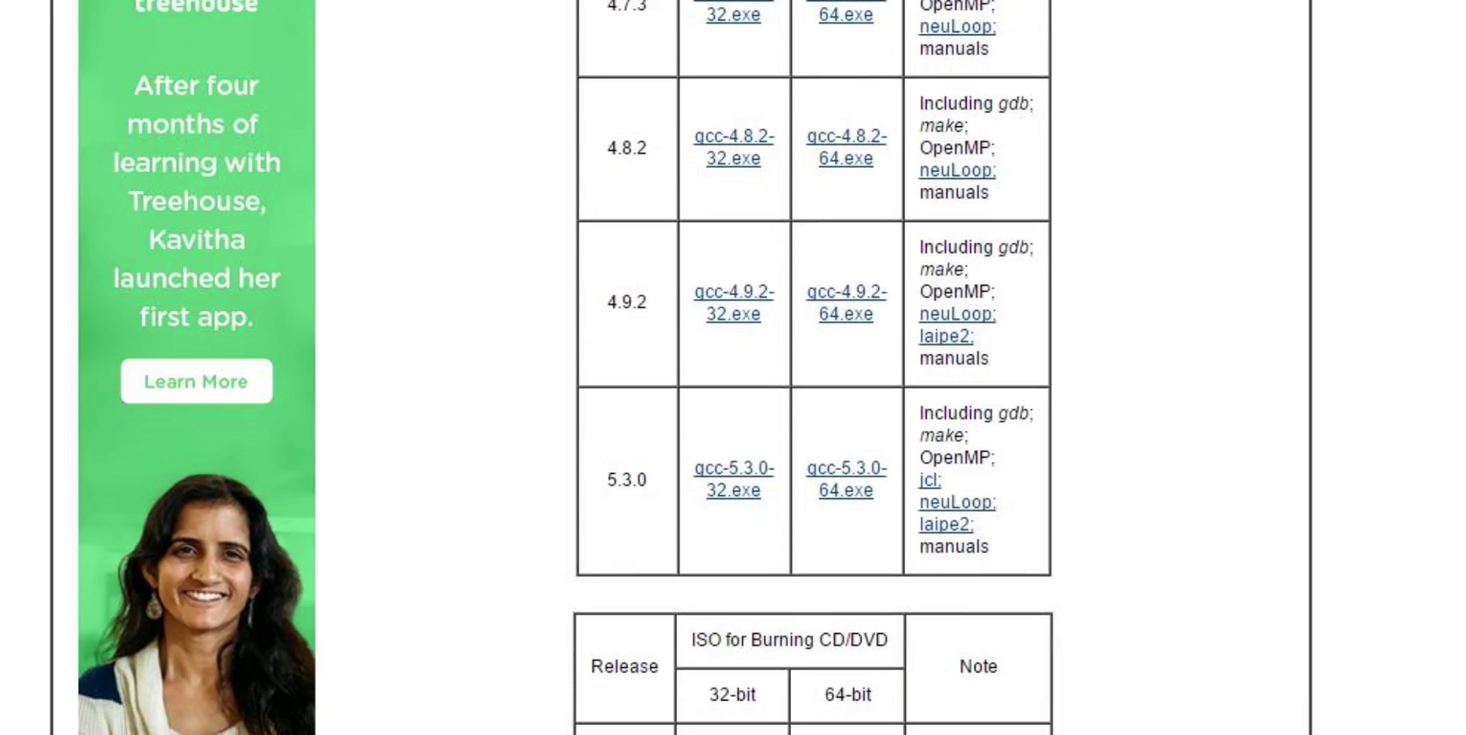
scroll(813, 367, up, 3)
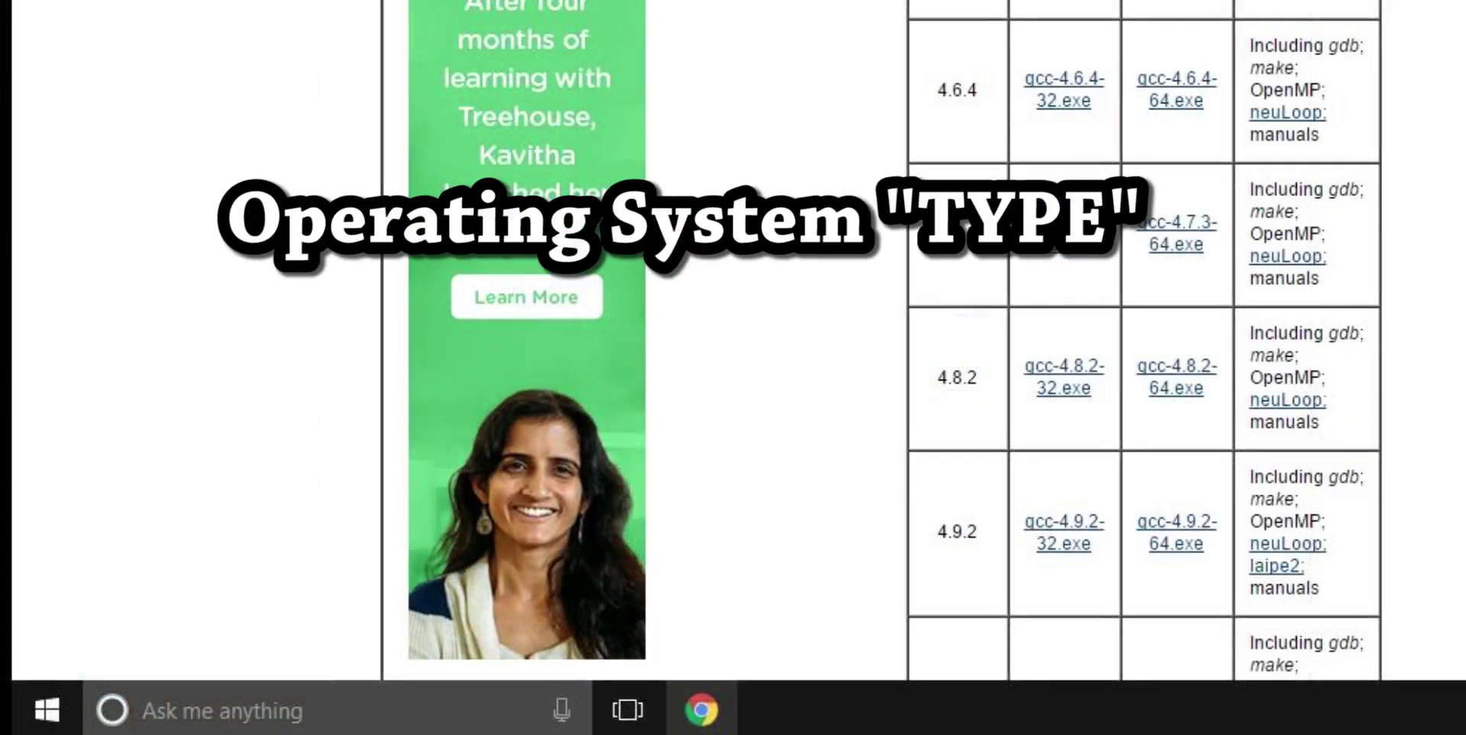
Check This PC's system properties to confirm a 64-bit Windows 10 Pro system
key(super+e)
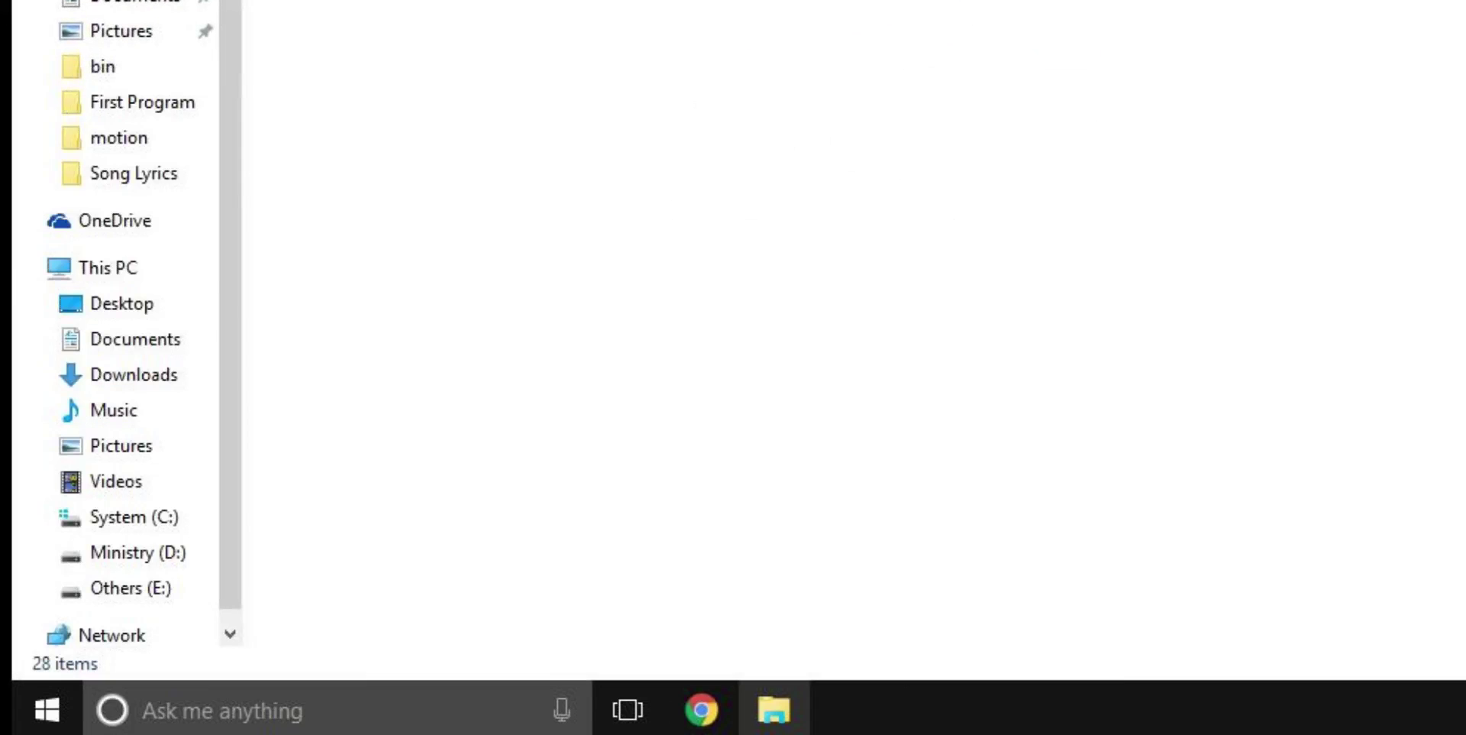
click(123, 265)
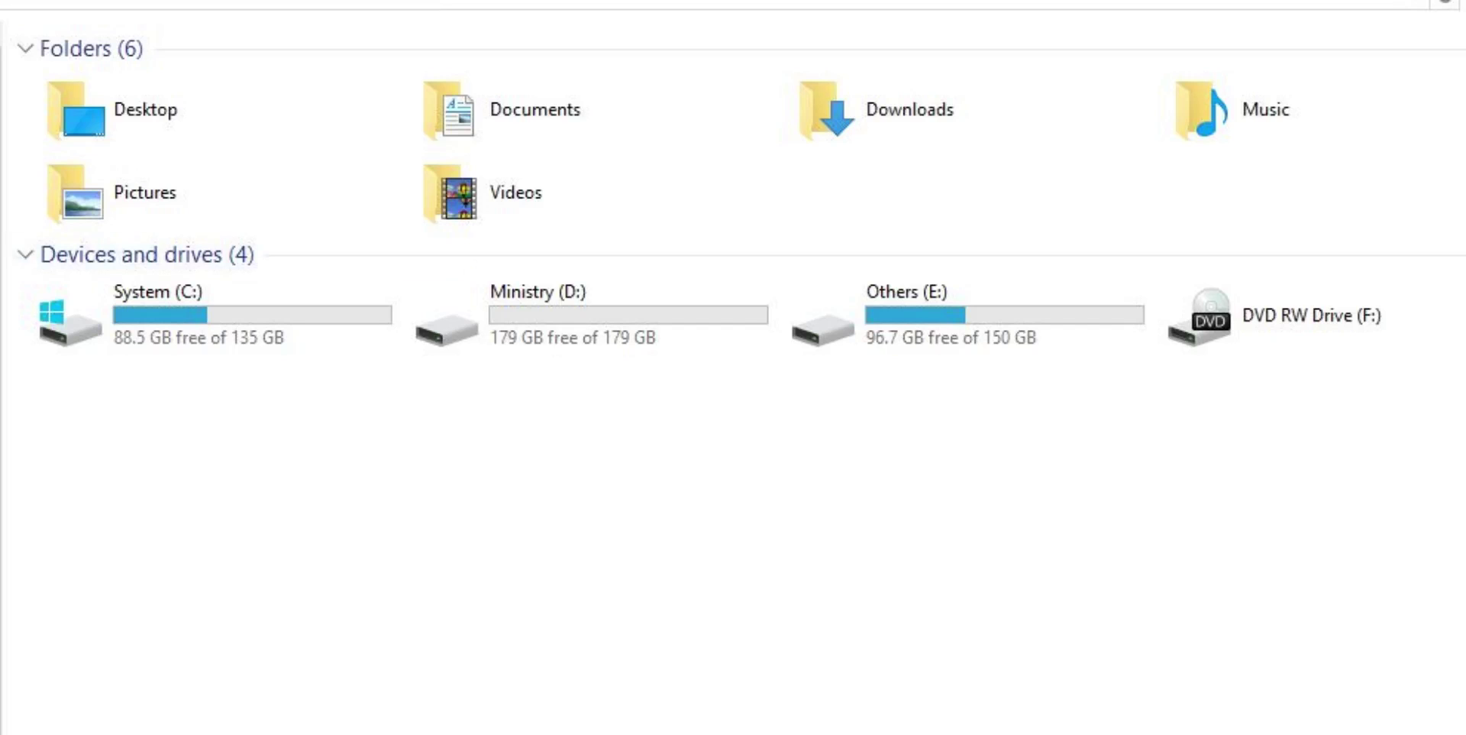
right_click(465, 532)
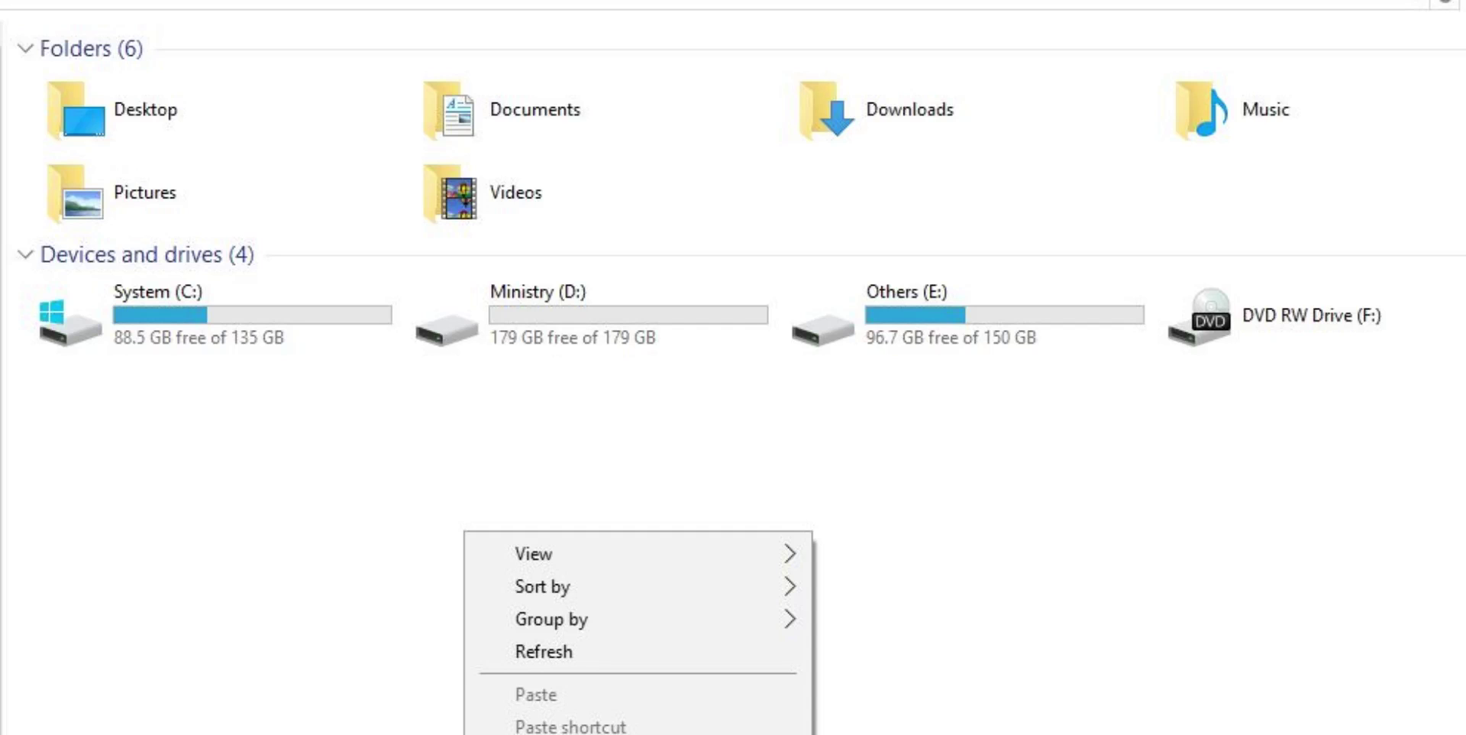
right_click(418, 448)
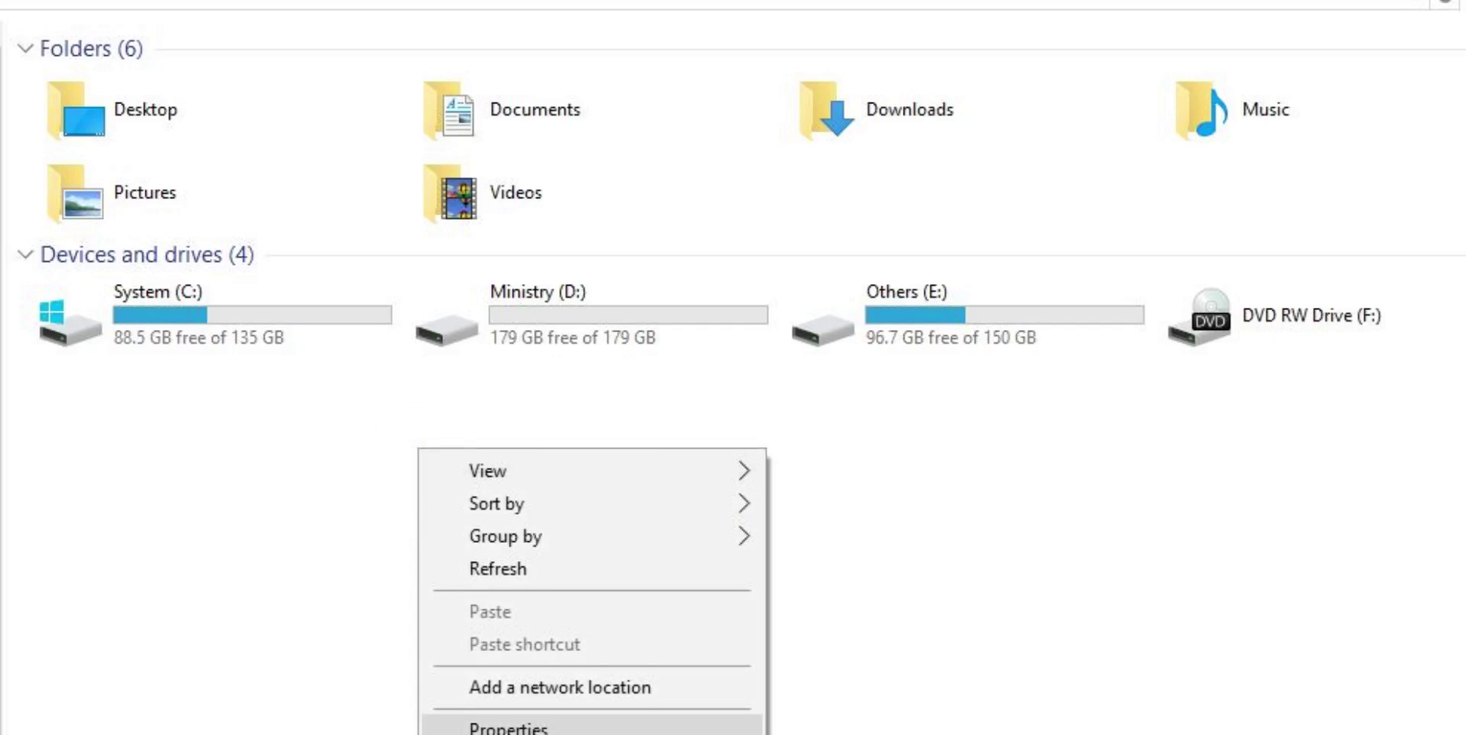
right_click(311, 378)
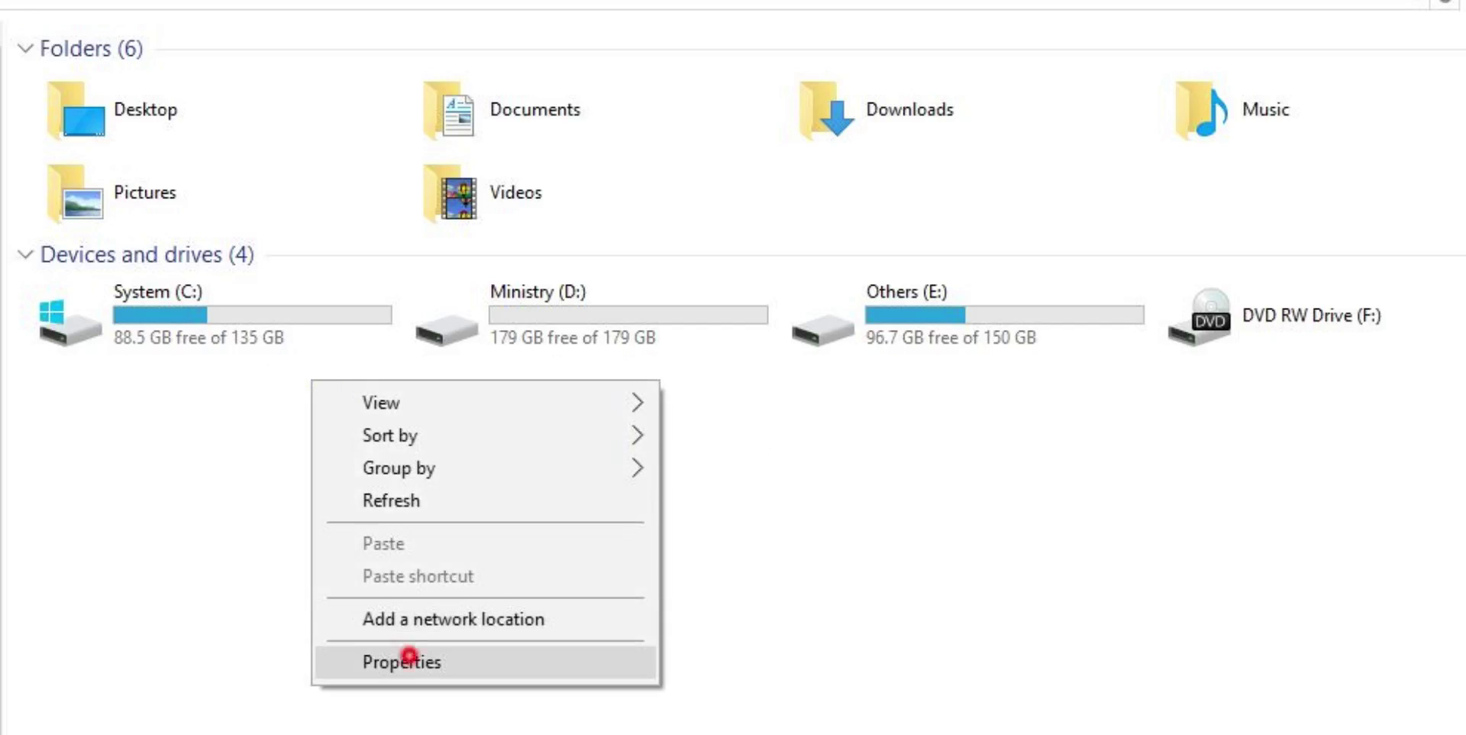
click(408, 660)
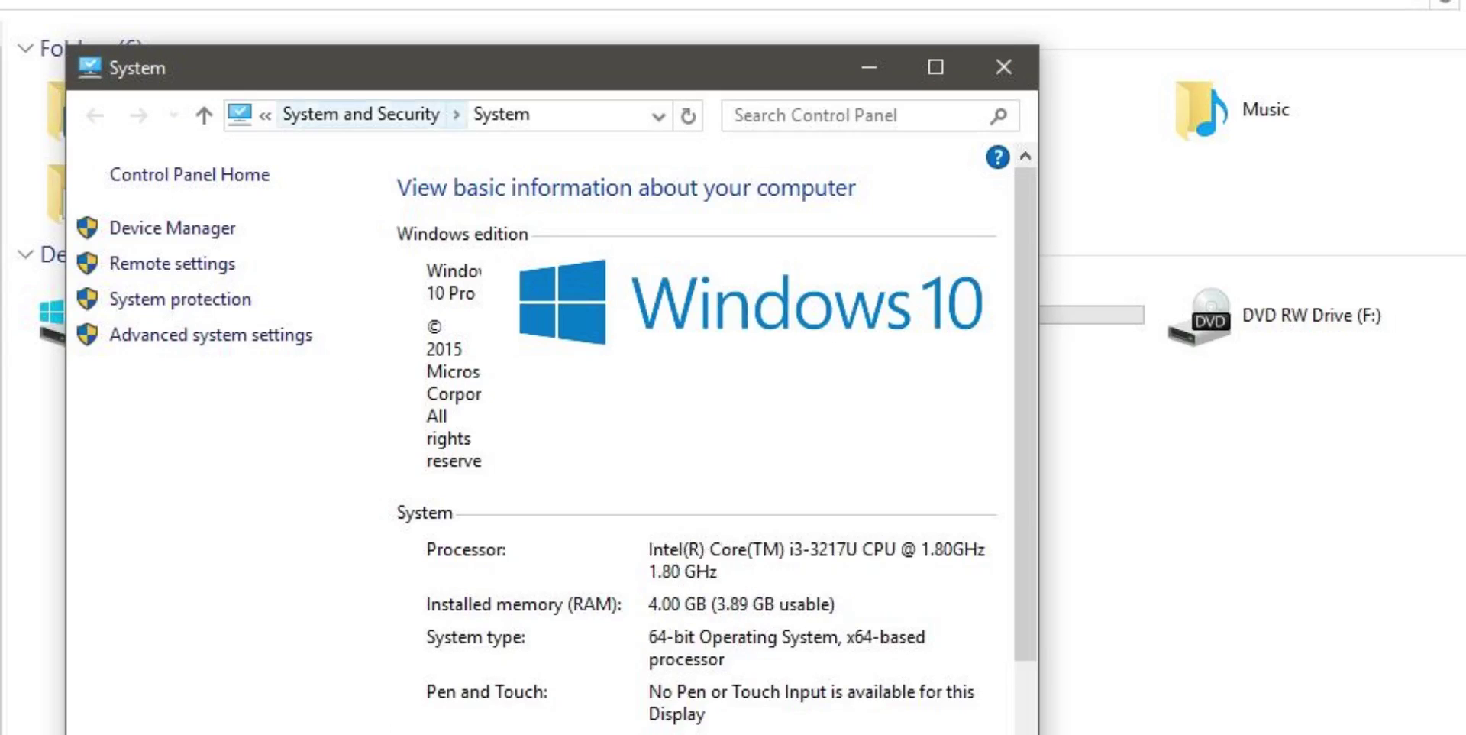
drag(311, 59, 346, 0)
drag(1075, 396, 1461, 389)
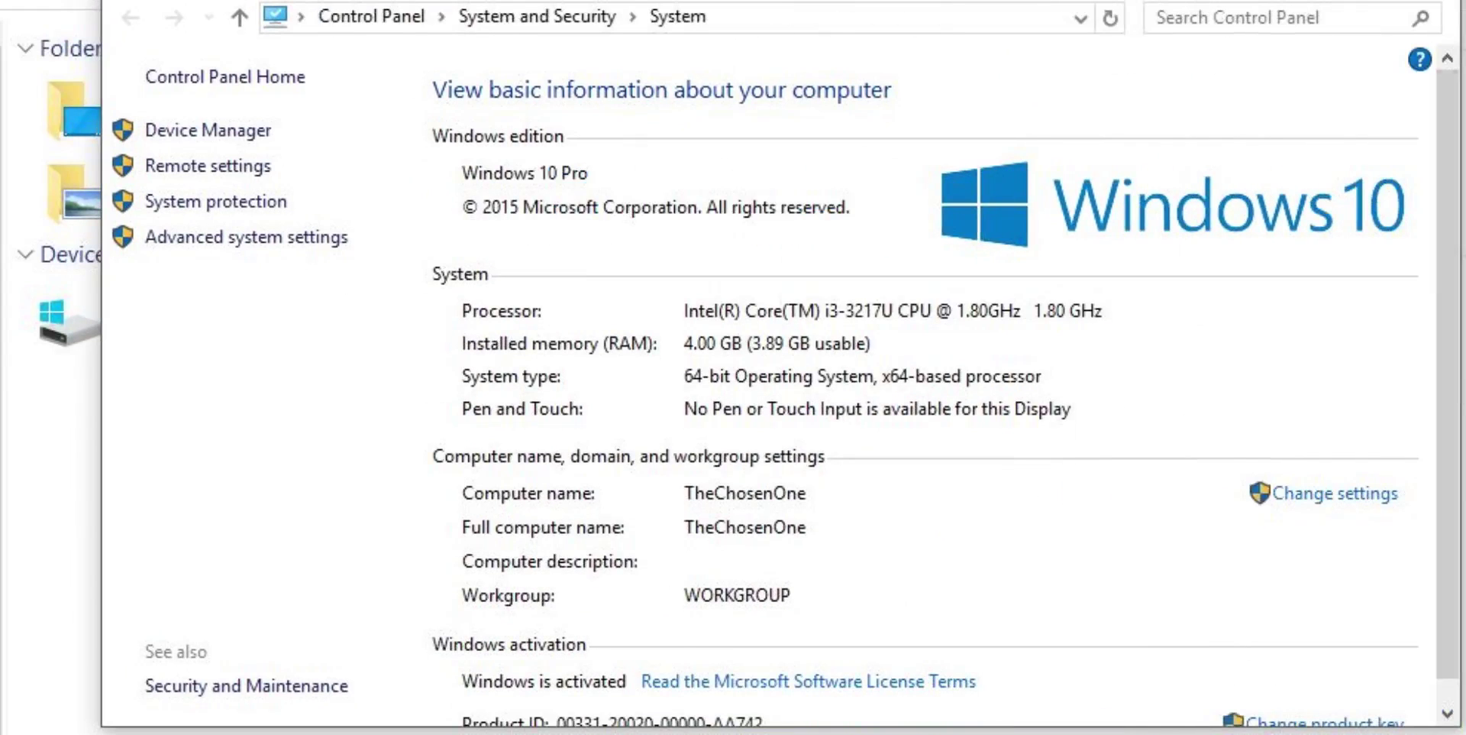
scroll(1440, 216, down, 1)
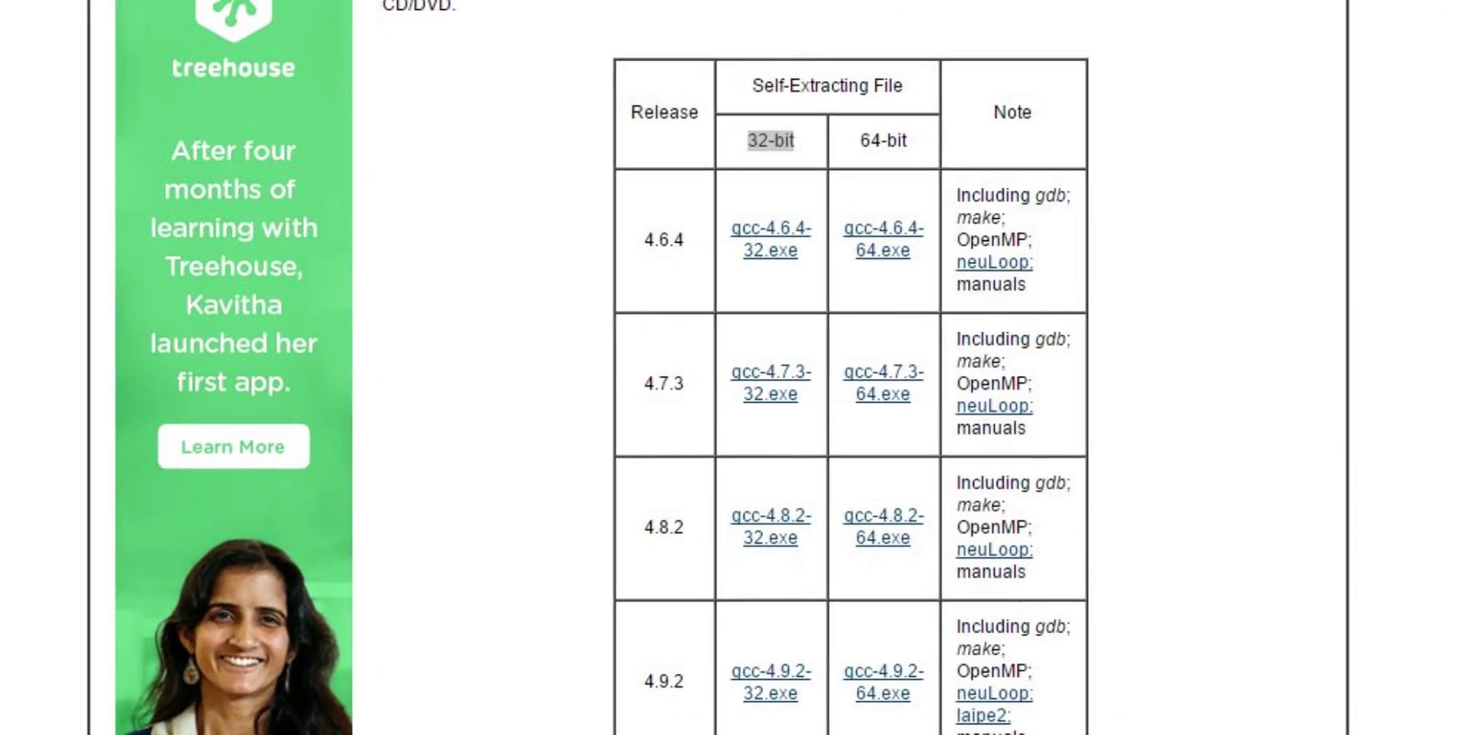
Download the 64-bit gcc-5.3.0-64.exe installer (79.07 MB) from the 5.3.0 row
scroll(850, 366, down, 3)
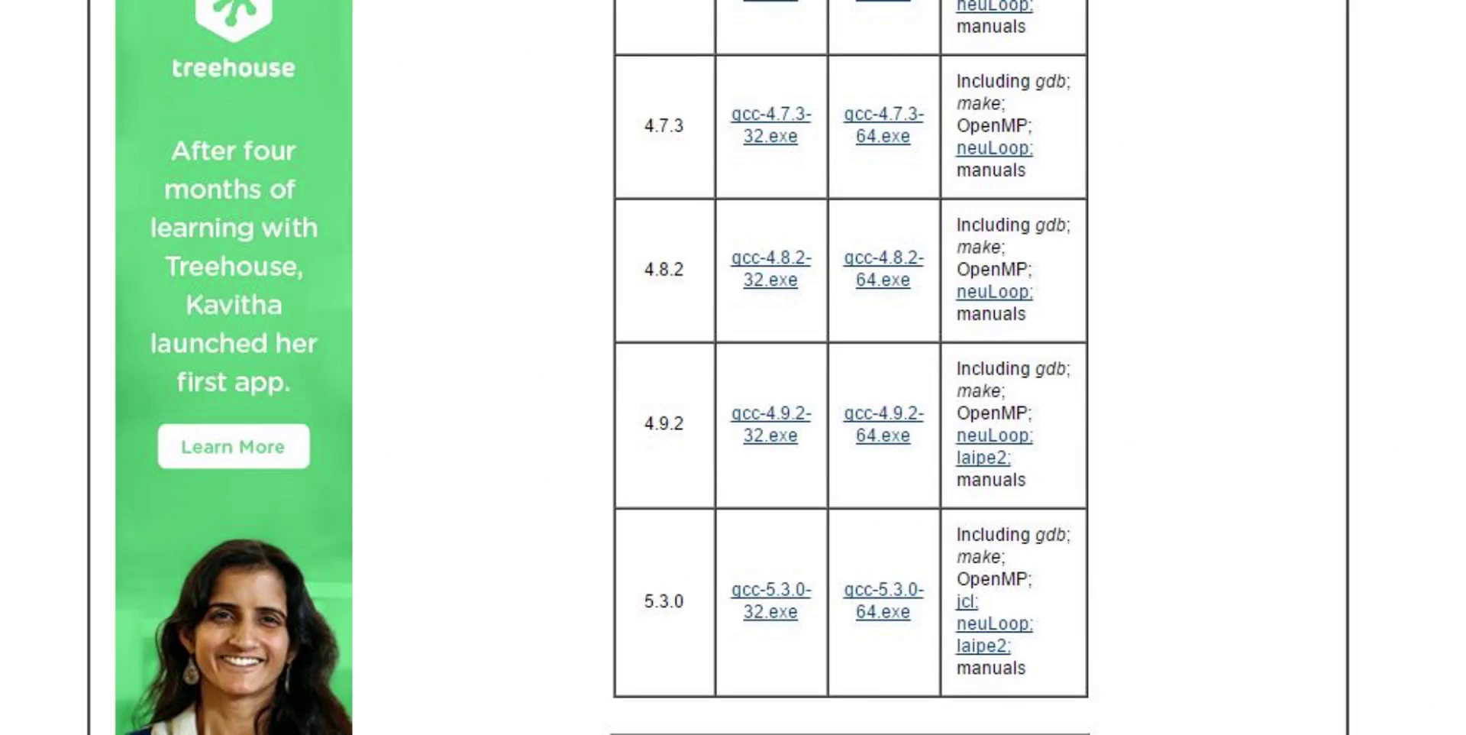
click(885, 610)
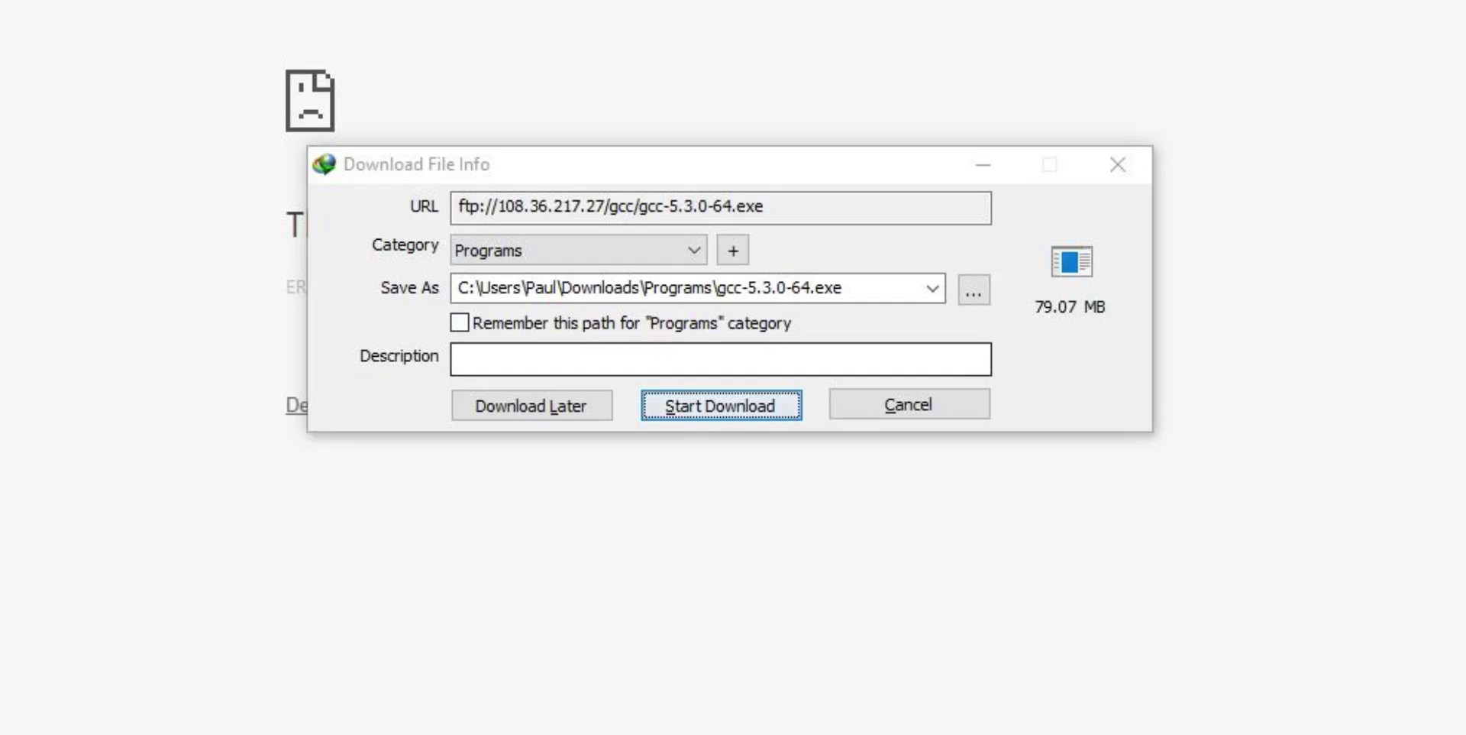
click(649, 287)
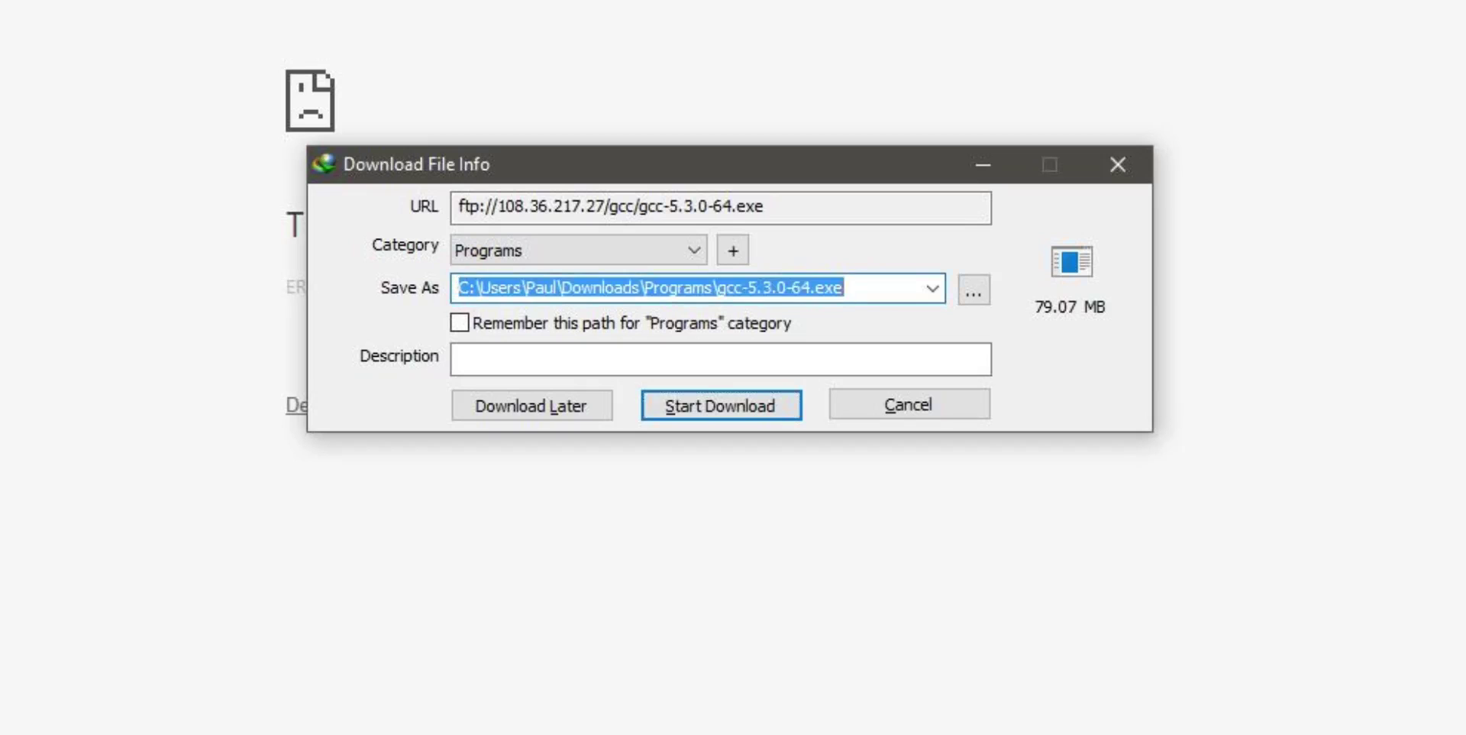
click(585, 290)
drag(645, 288, 719, 287)
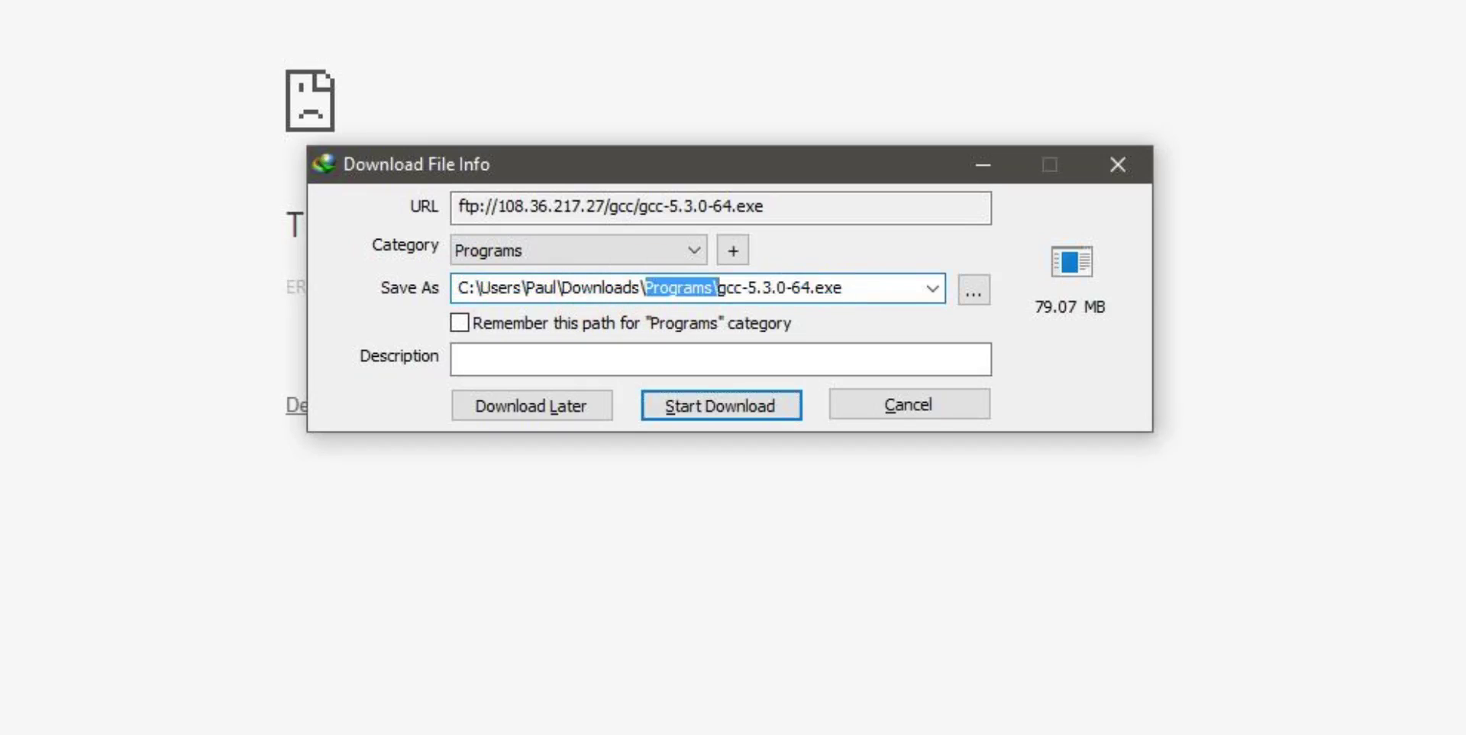
click(843, 288)
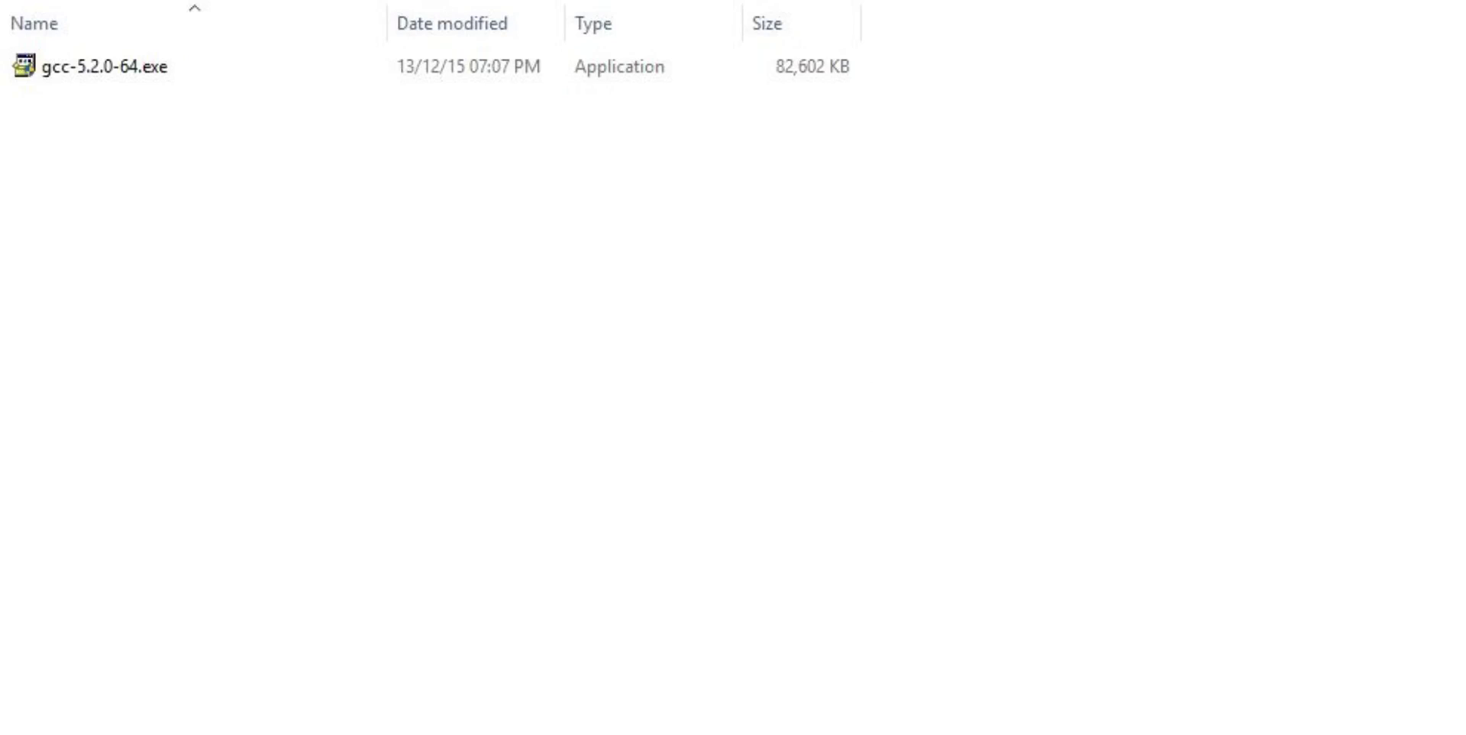
Run the gcc-5.2.0-64.exe installer from the Downloads folder
click(200, 77)
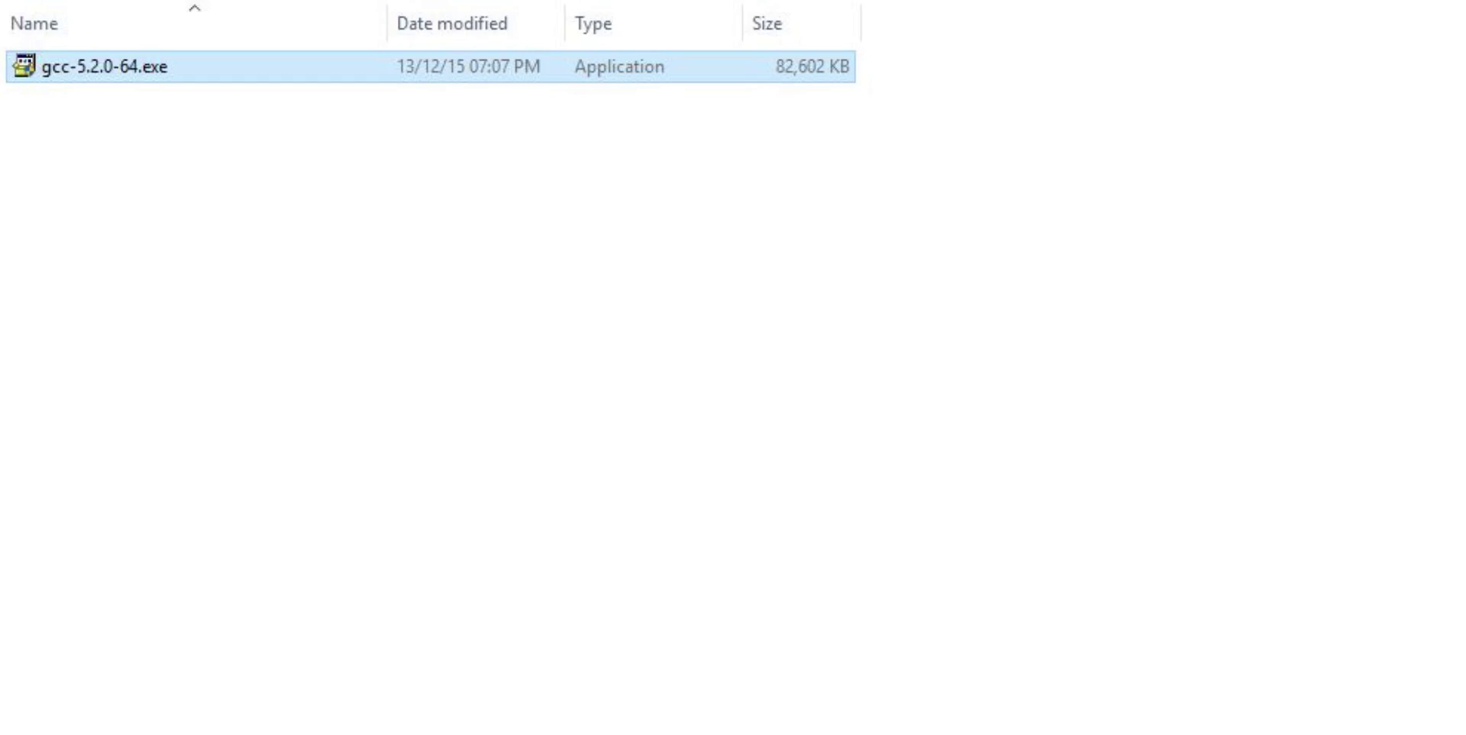
key(Return)
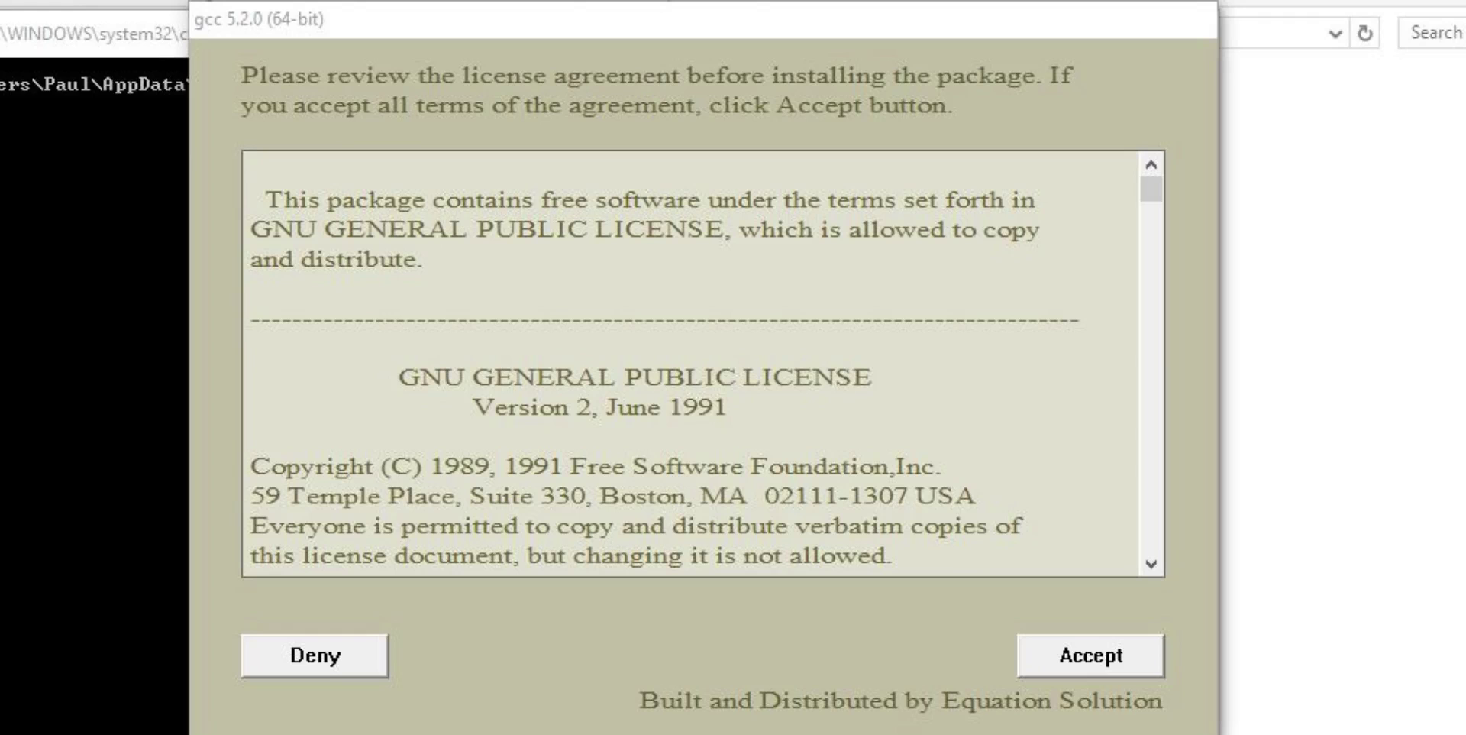
Accept the GNU GPL licence and select the install folder path box
drag(1151, 189, 1151, 233)
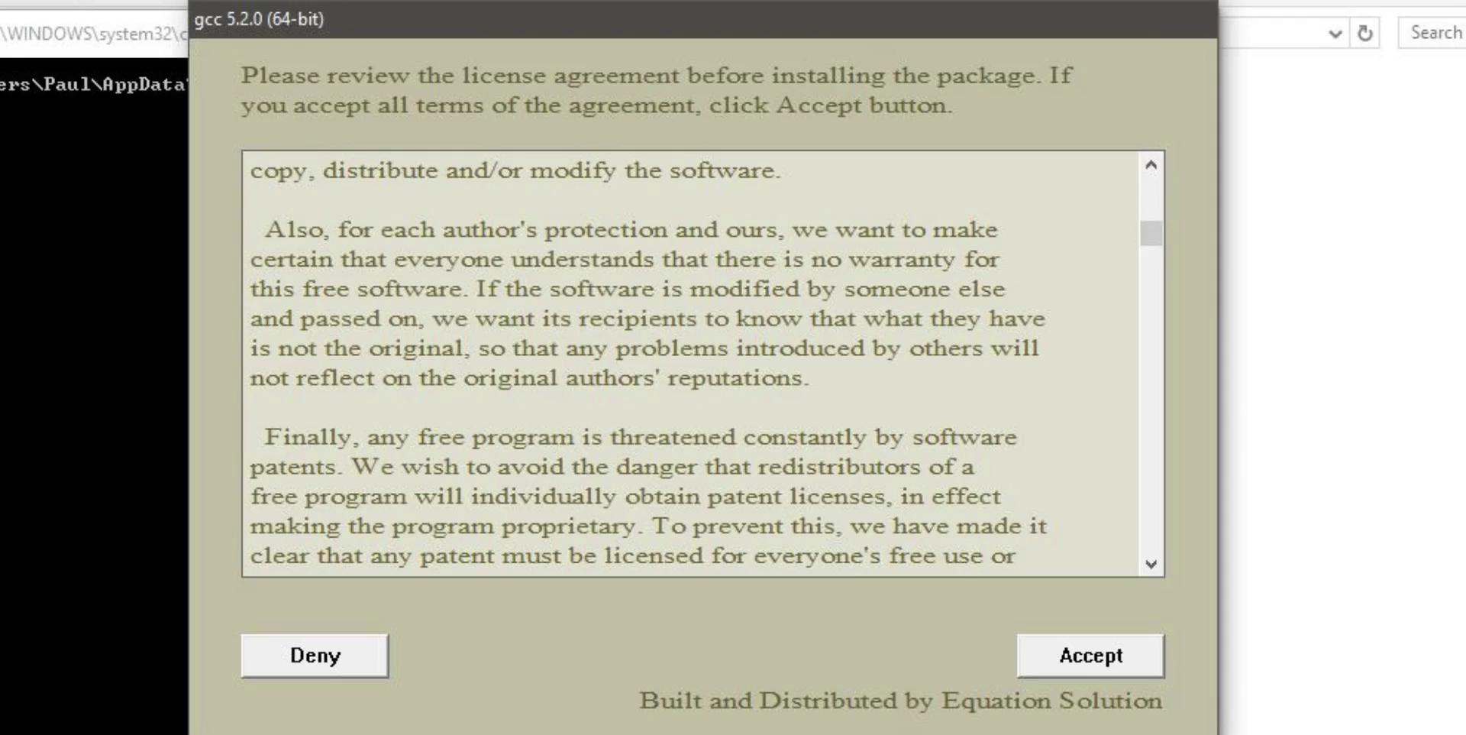
click(1074, 661)
click(475, 195)
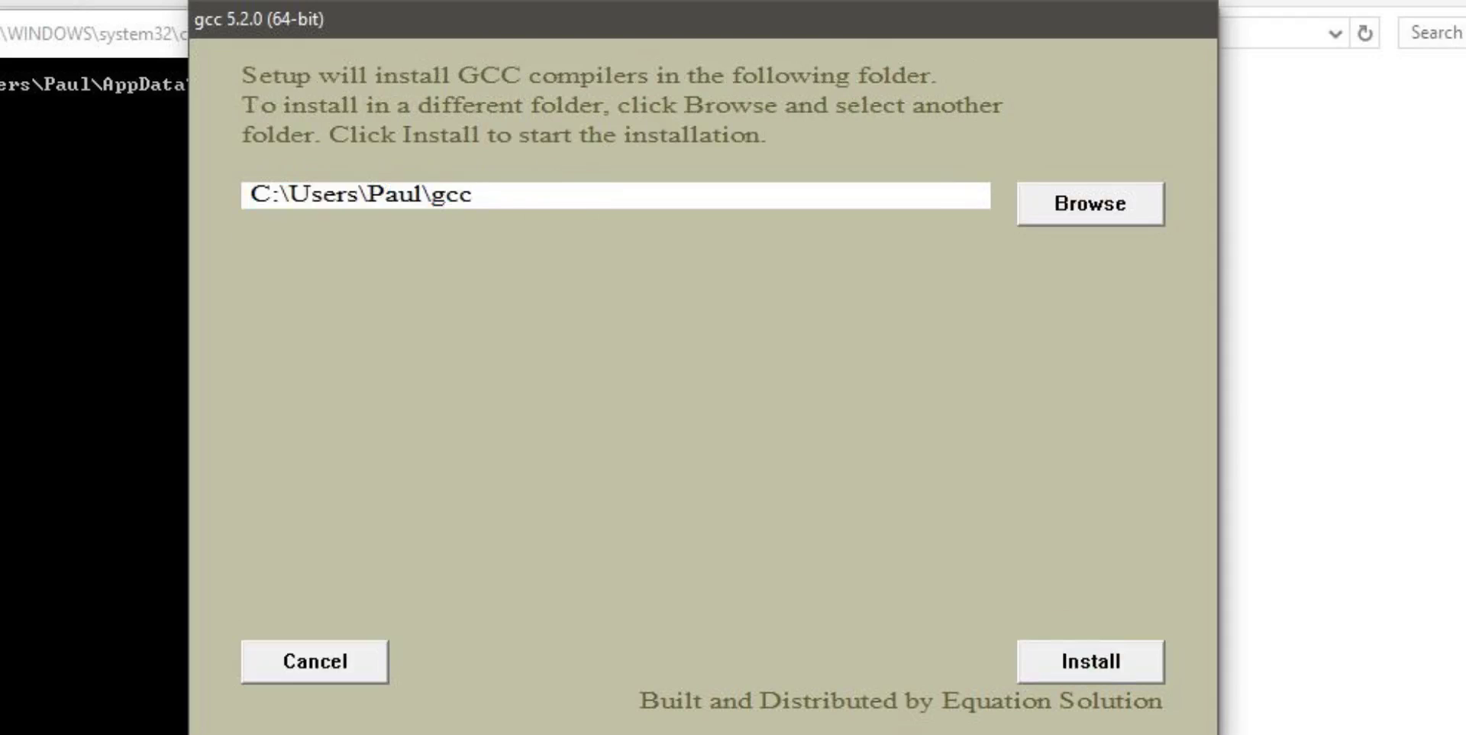
Change the gcc install folder to C:\MinGW and start the installation
shift+click(290, 195)
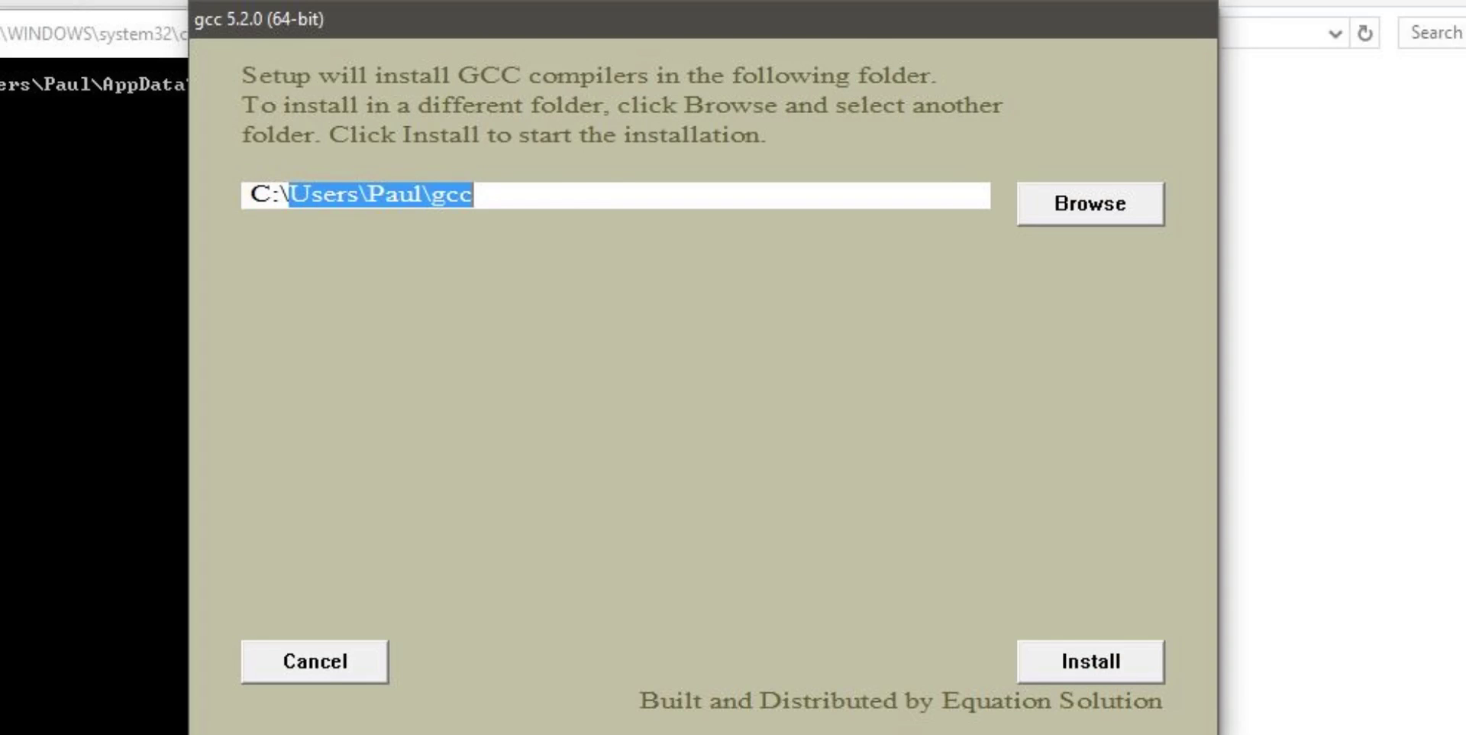
key(BackSpace)
text(MinW)
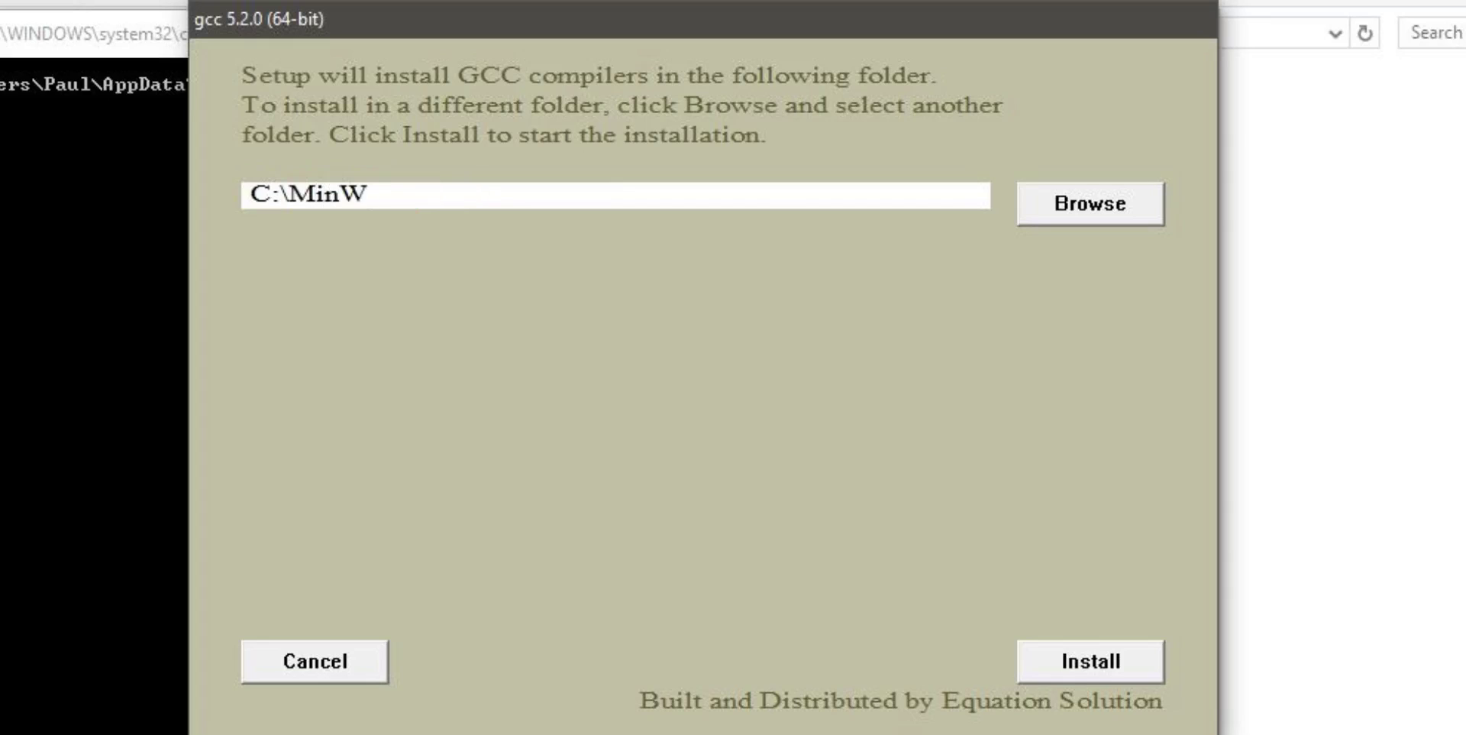
key(BackSpace)
text(GW)
drag(290, 194, 391, 194)
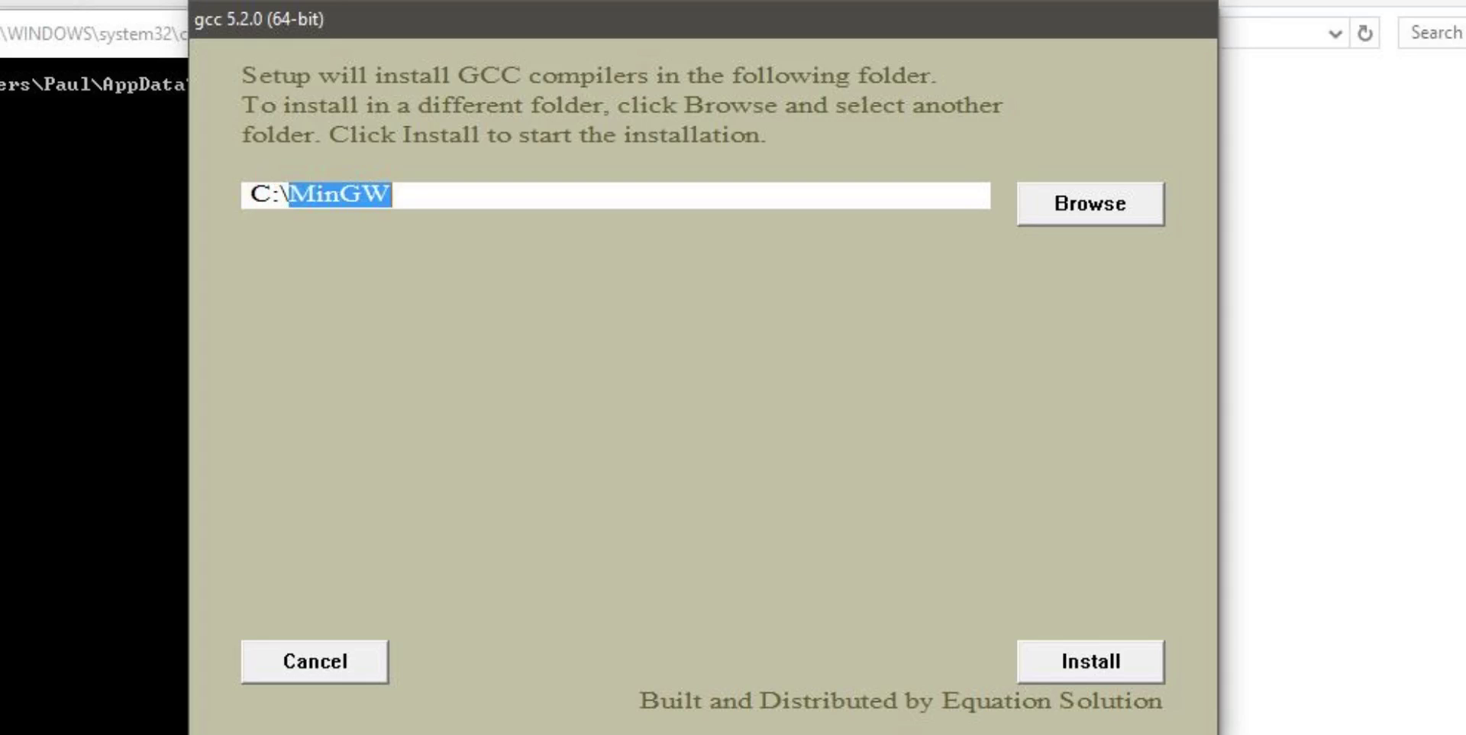
click(401, 194)
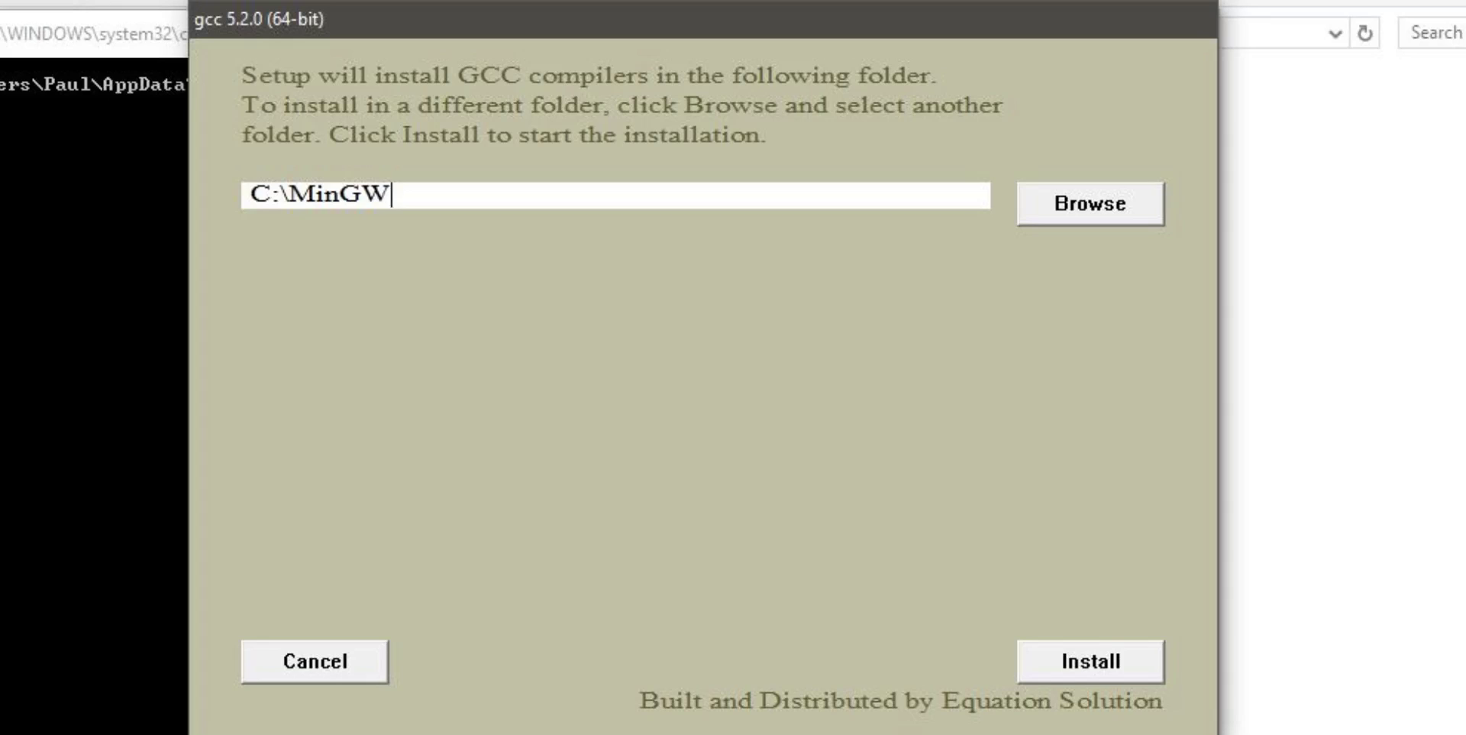
click(1070, 653)
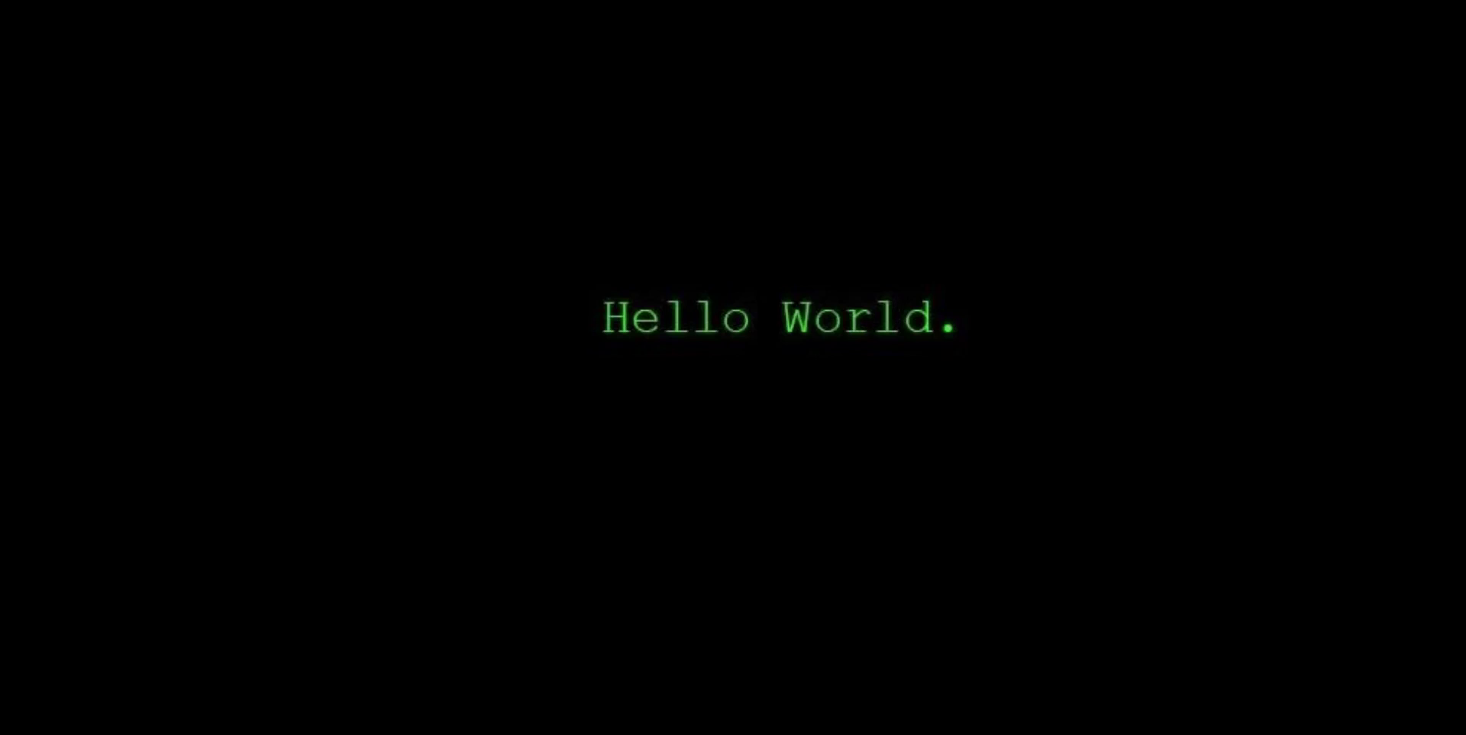
Run cmd from the Run dialog to open a Command Prompt
key(super+r)
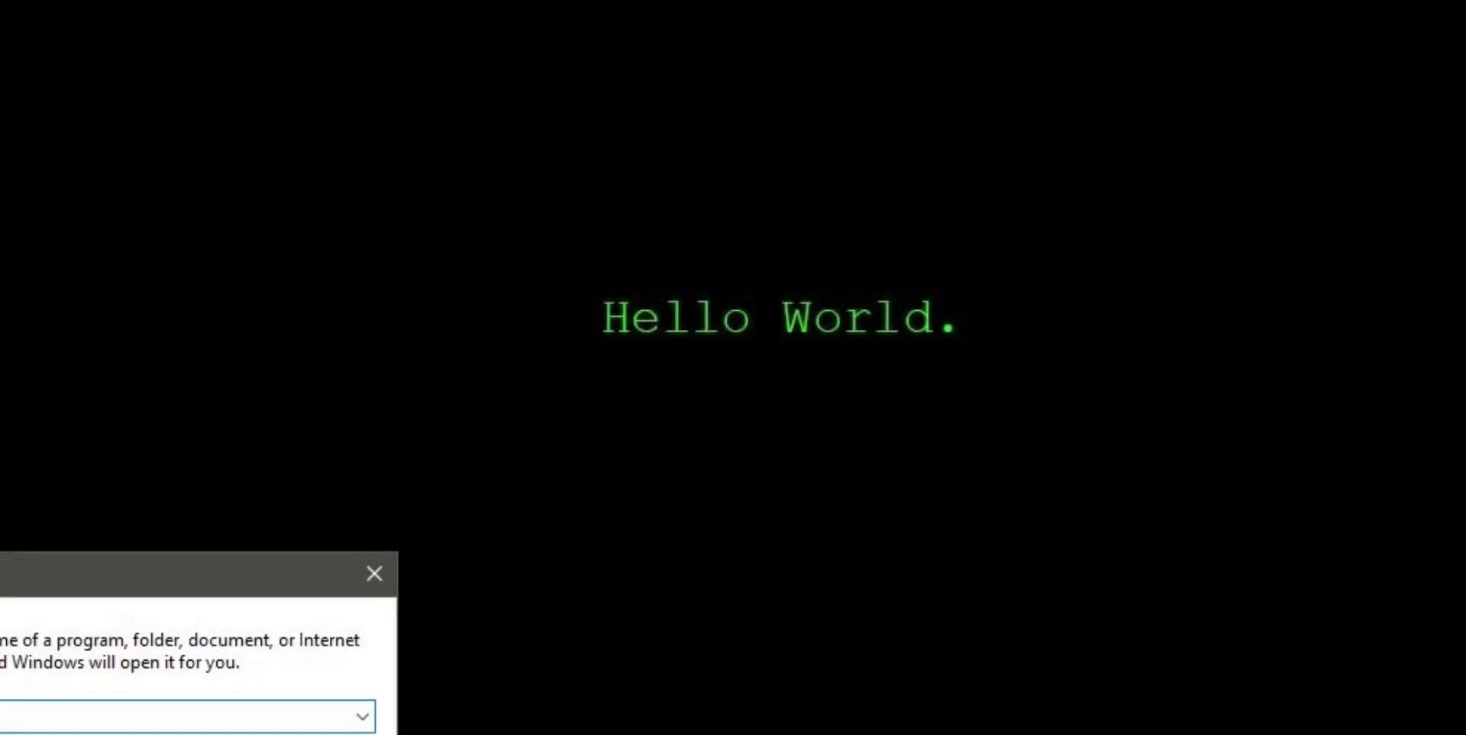
drag(151, 584, 557, 394)
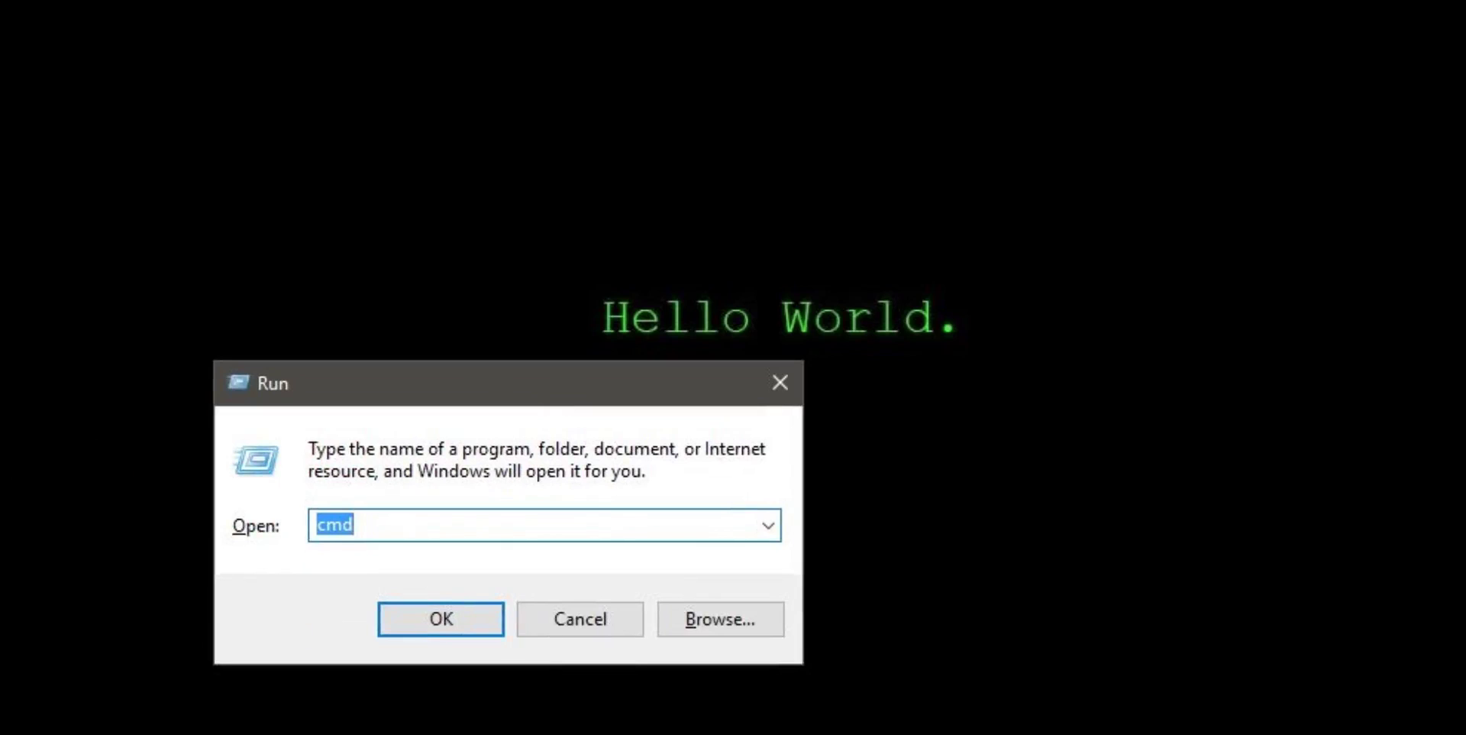
click(330, 526)
click(441, 620)
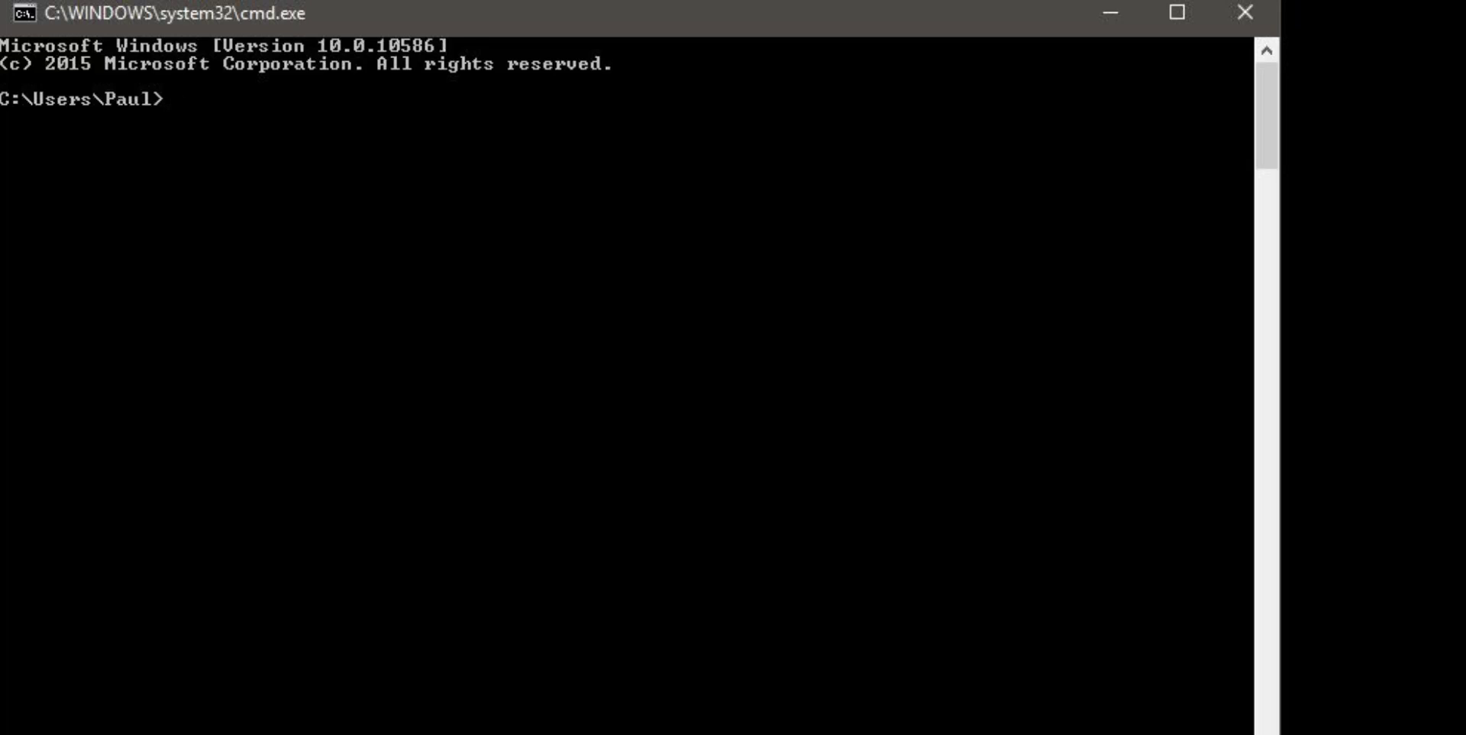
Run gcc ("no input files") and gcc MyProgram.c (file not found) in Command Prompt
text(gcc)
key(Return)
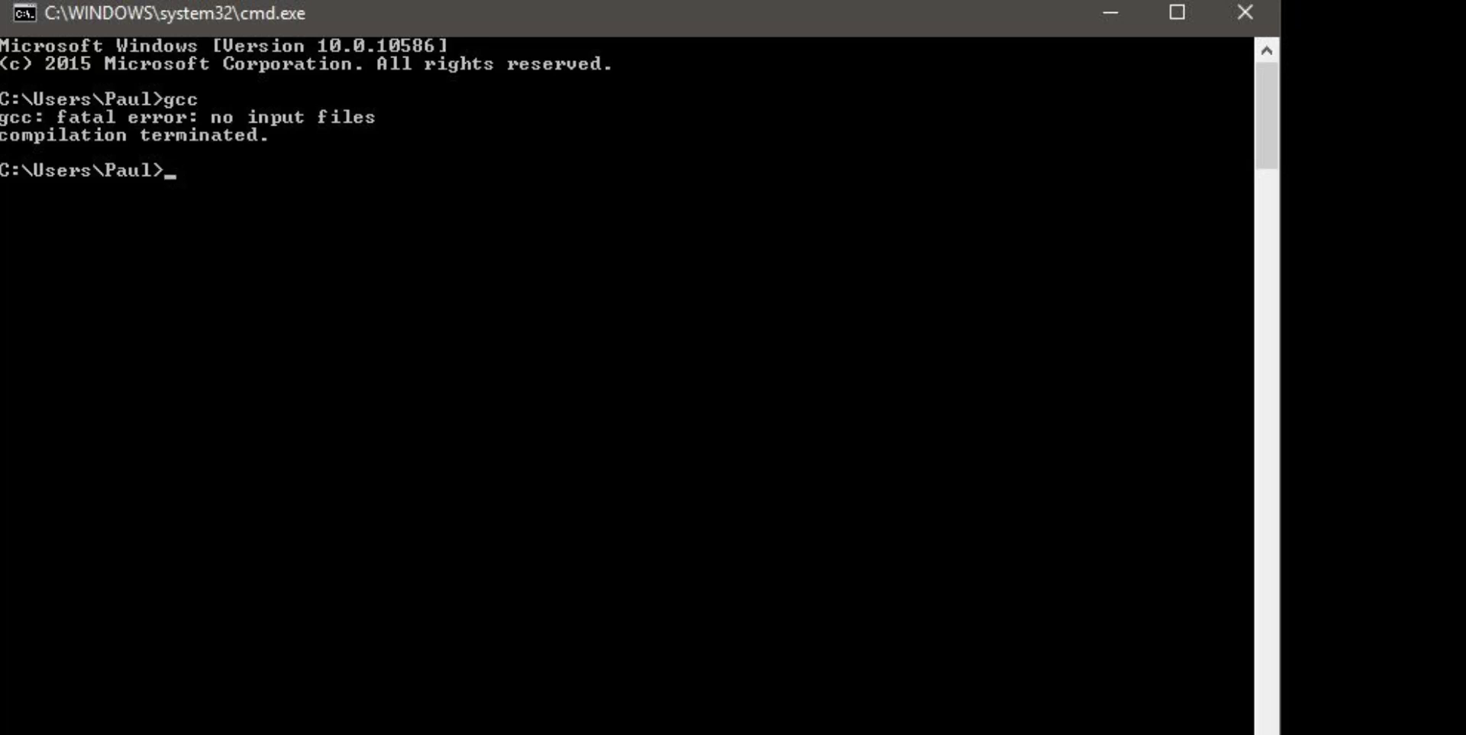
text(gcc)
text( My)
text(Program.)
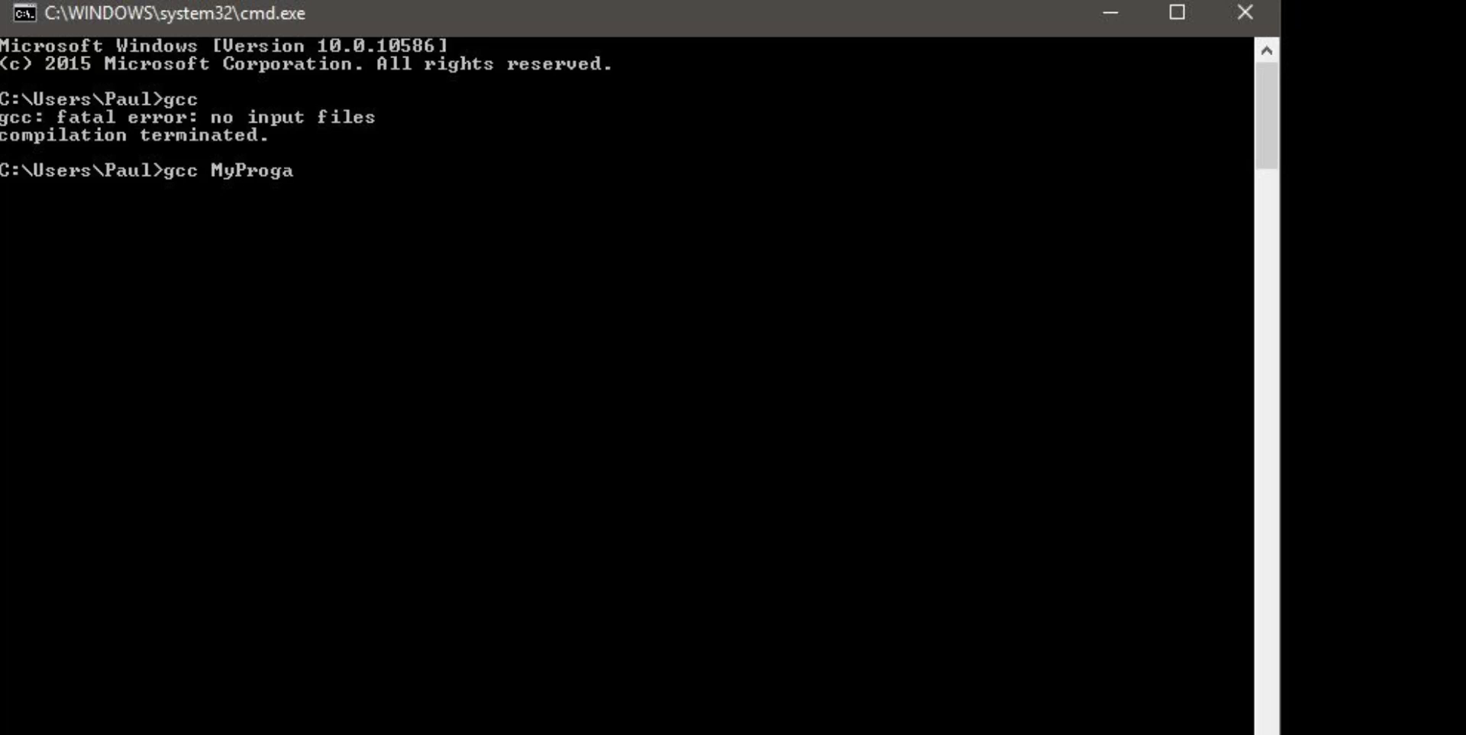
text(c)
key(Return)
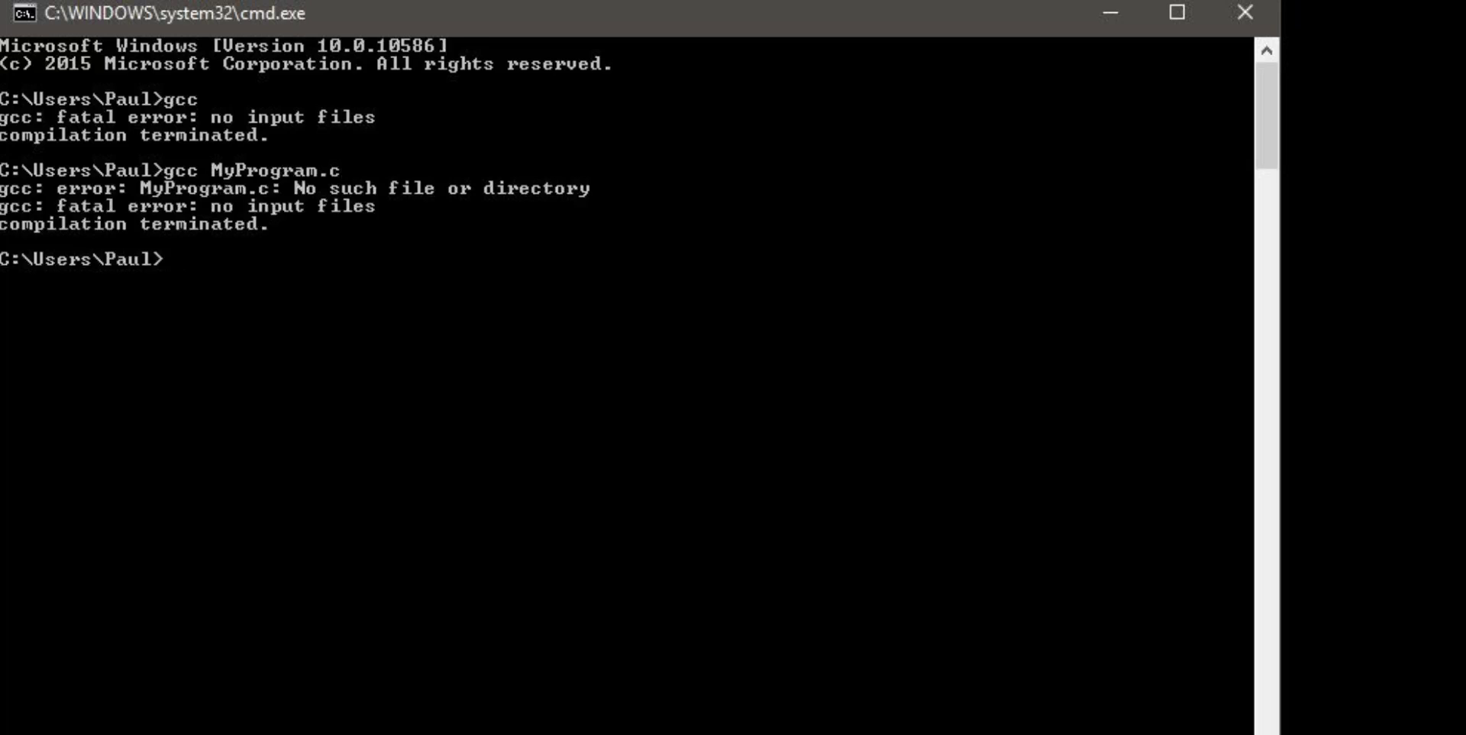
click(203, 169)
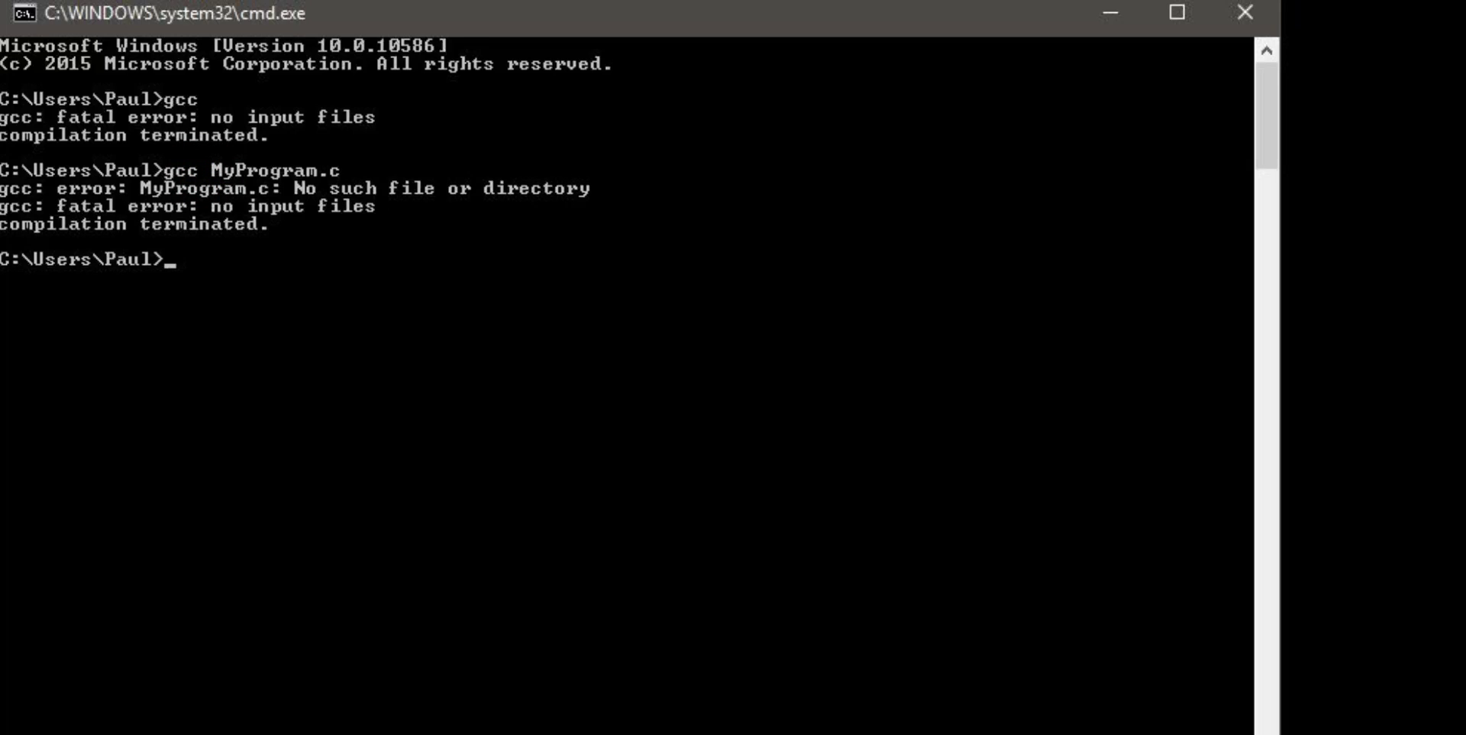